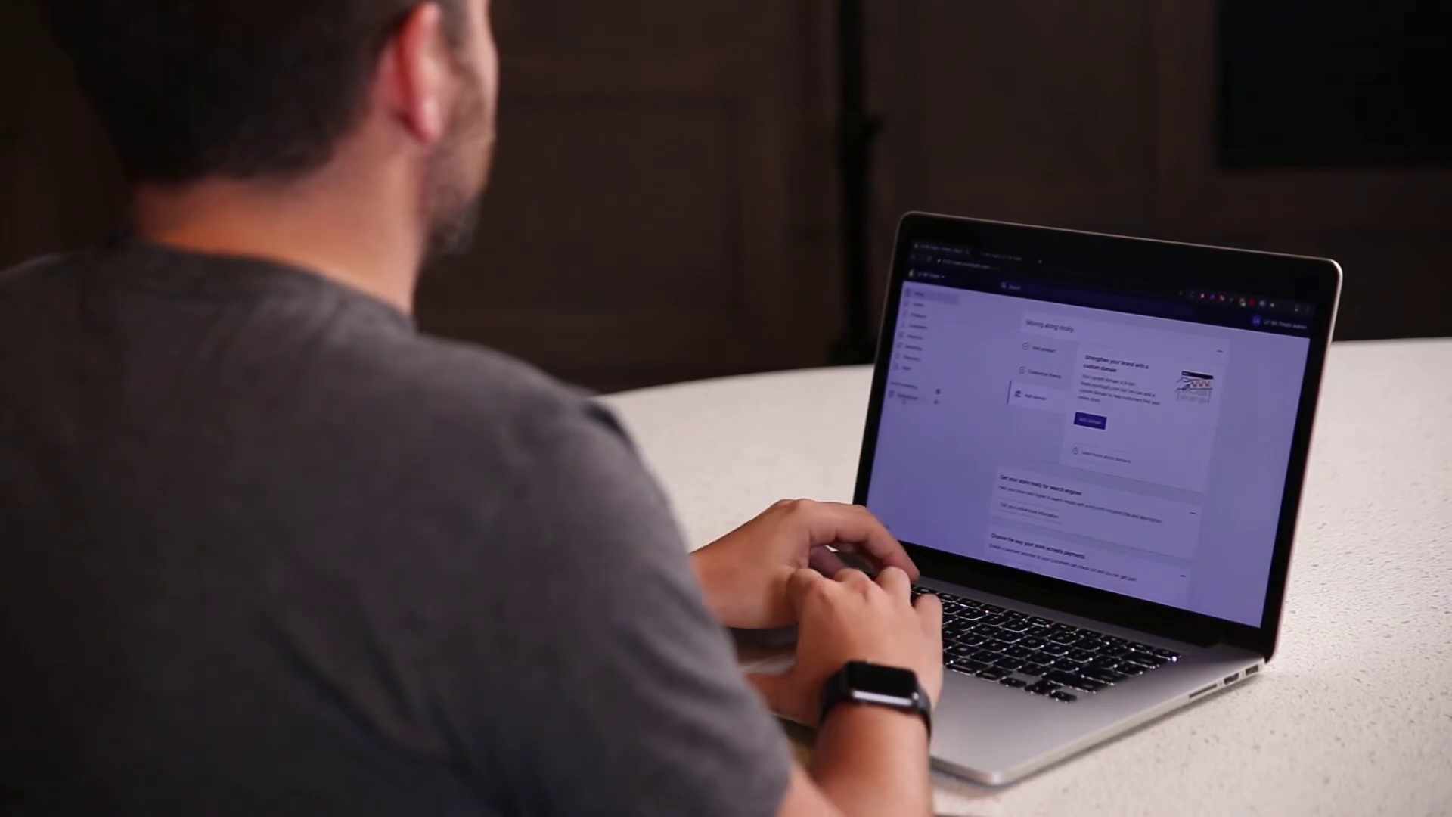
# From the Themes page, open Edit languages for the live Venture theme.
pyautogui.click(156, 435)
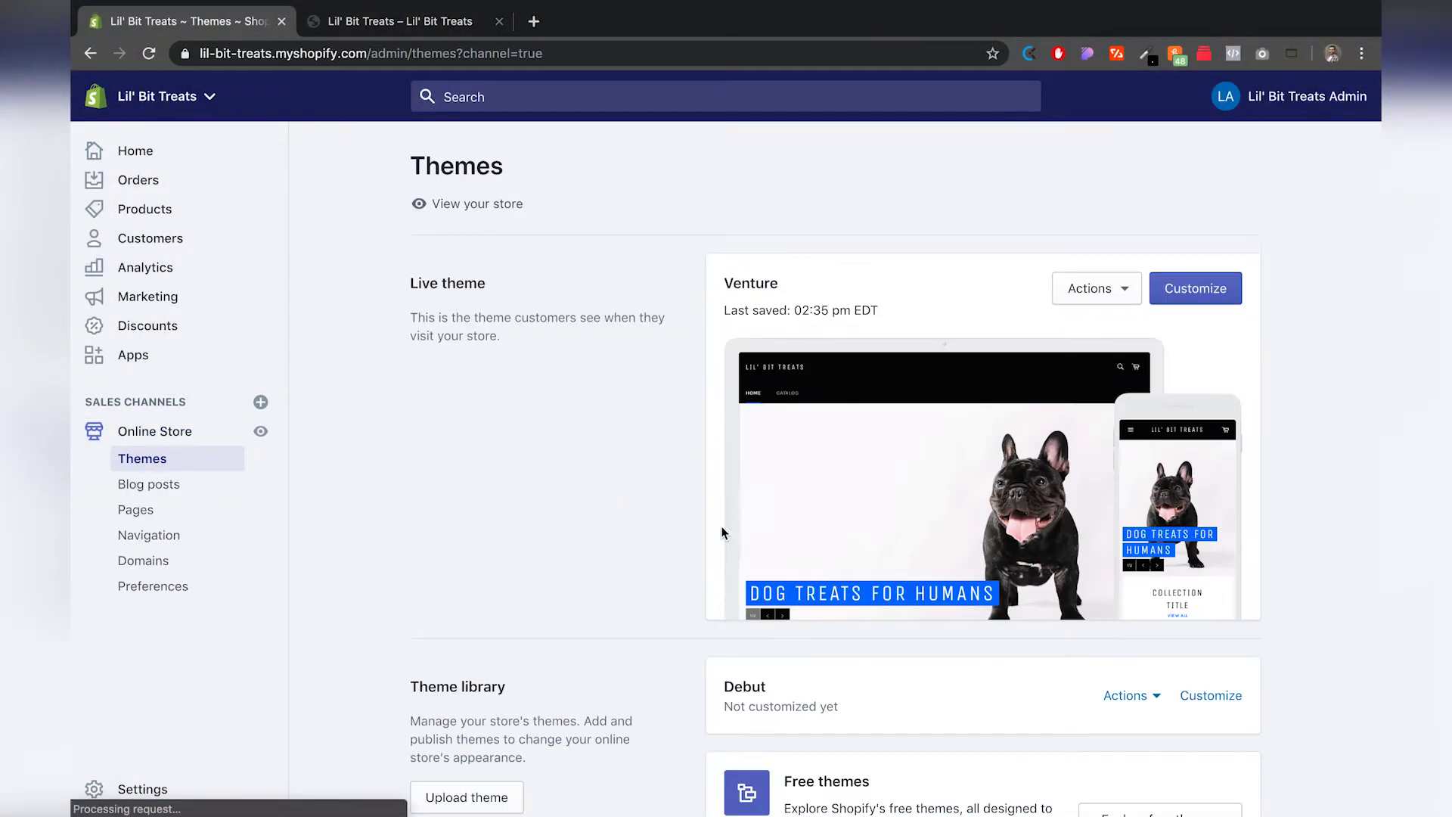
pyautogui.click(1127, 298)
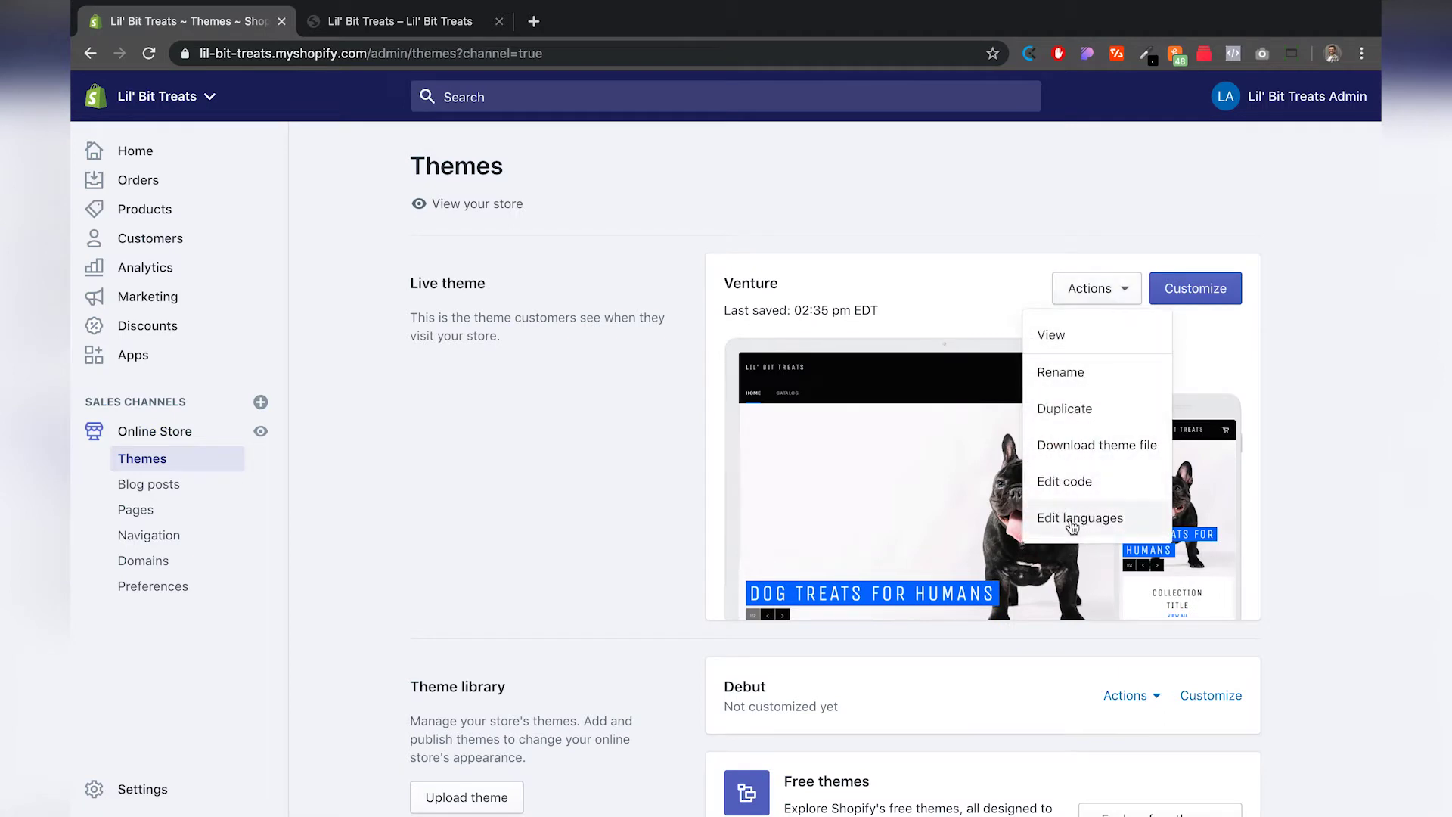
pyautogui.click(1061, 522)
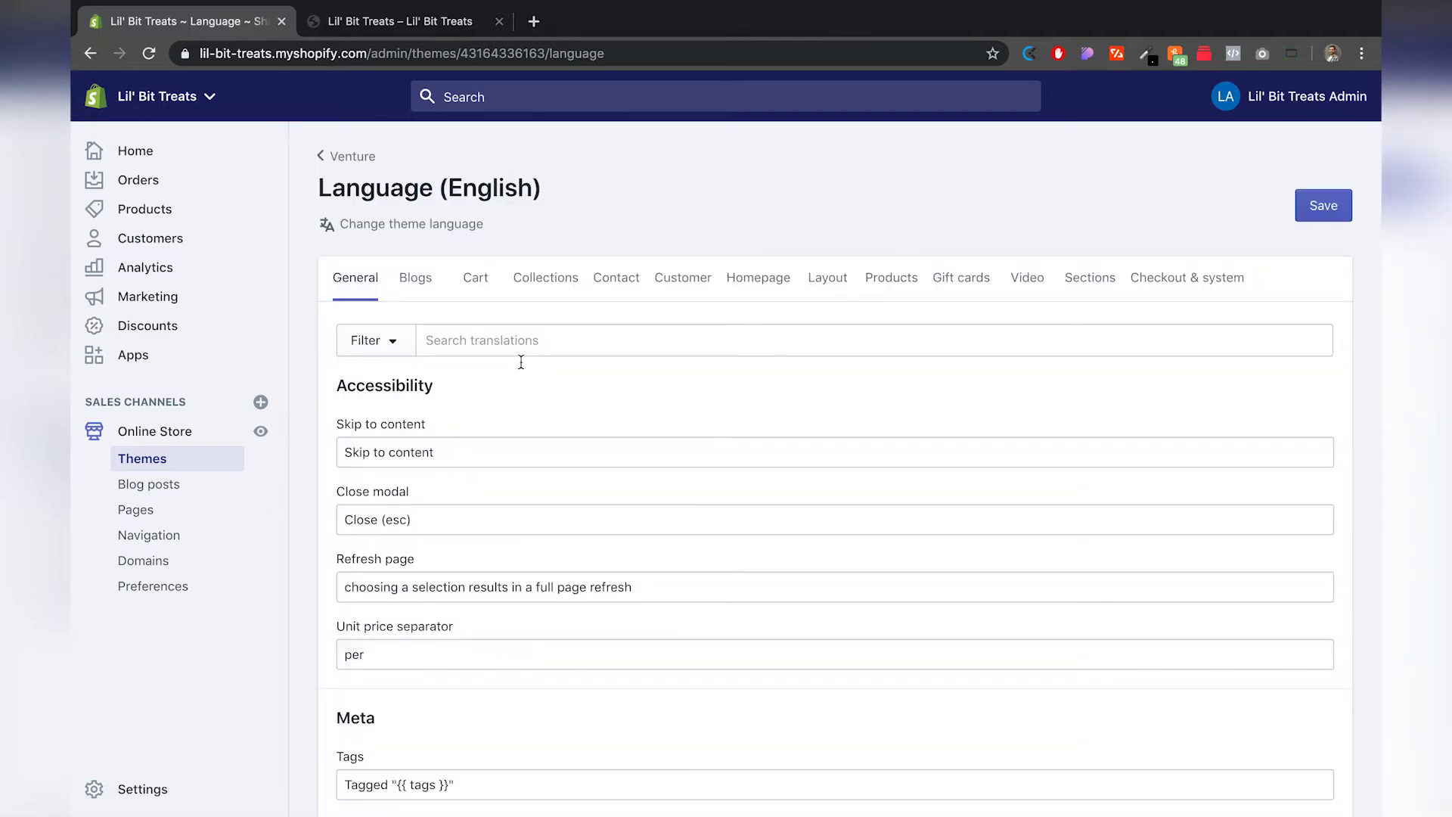
# Search the theme translations for 'powered' and scroll down to the Powered by shopify entries.
pyautogui.click(499, 345)
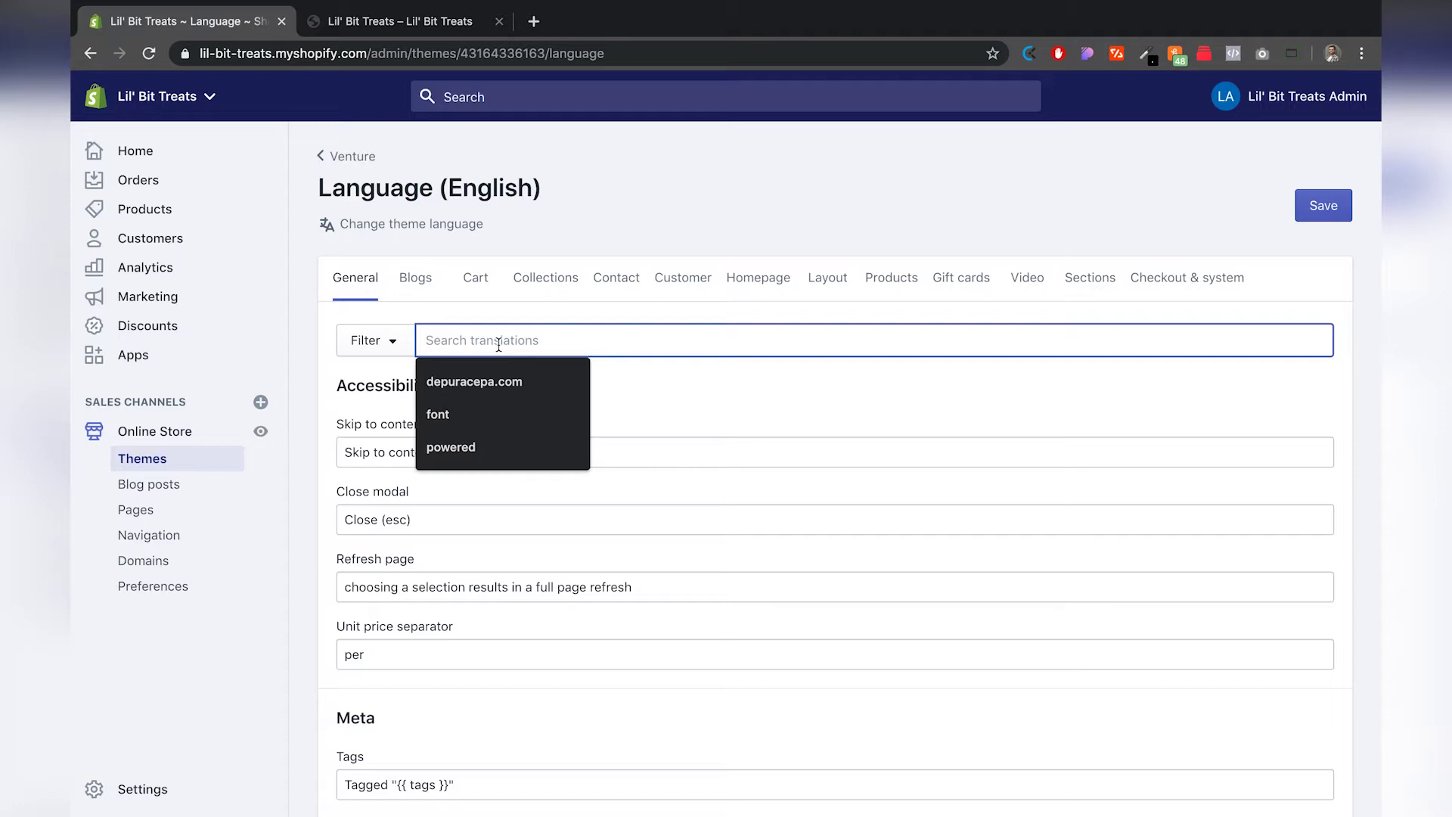
pyautogui.write('powered')
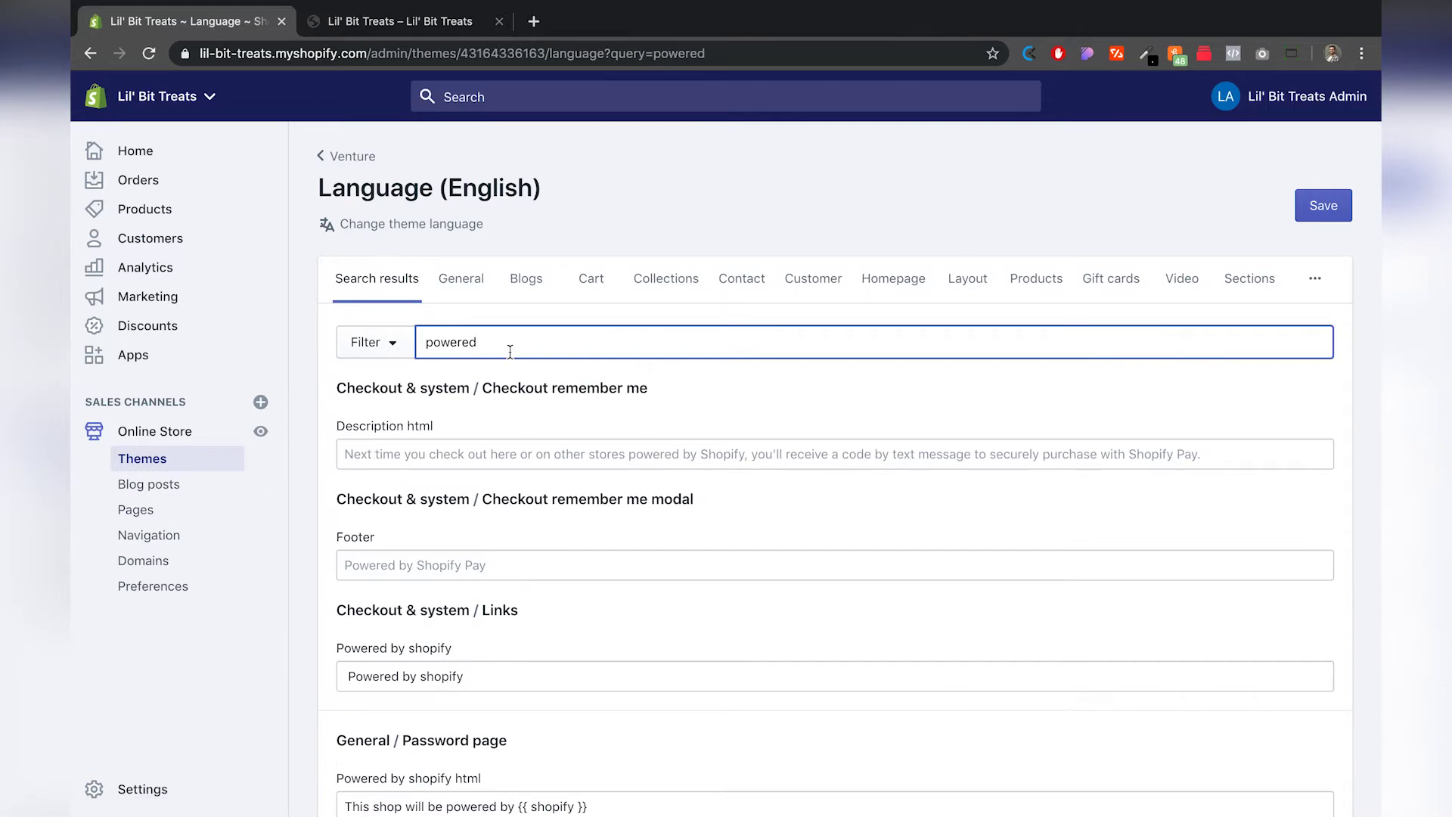
pyautogui.scroll(-5, 330, 427)
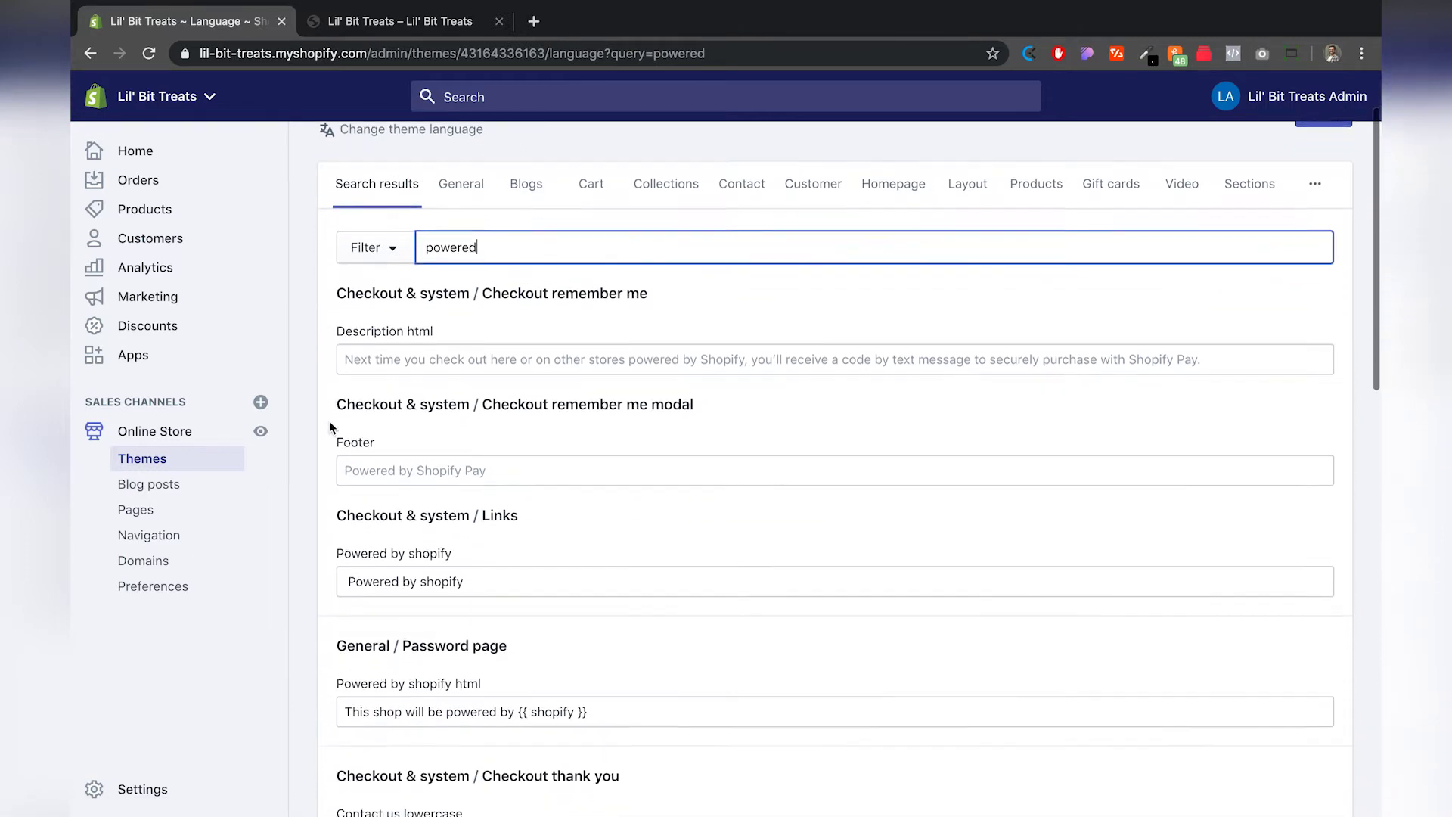
pyautogui.scroll(-1, 329, 421)
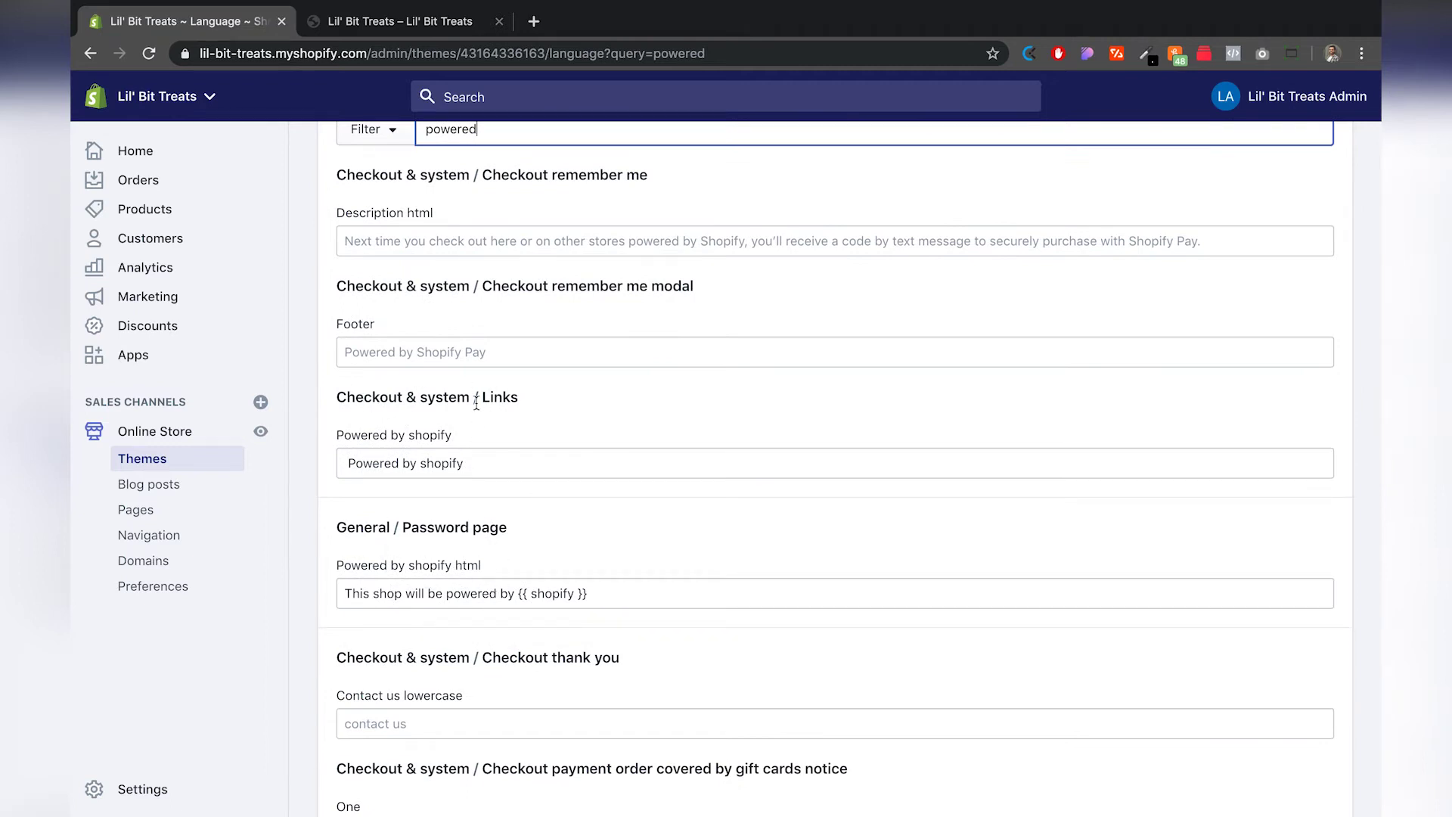
# Clear the Powered by shopify and Powered by shopify html translations, then save them.
pyautogui.doubleClick(491, 464)
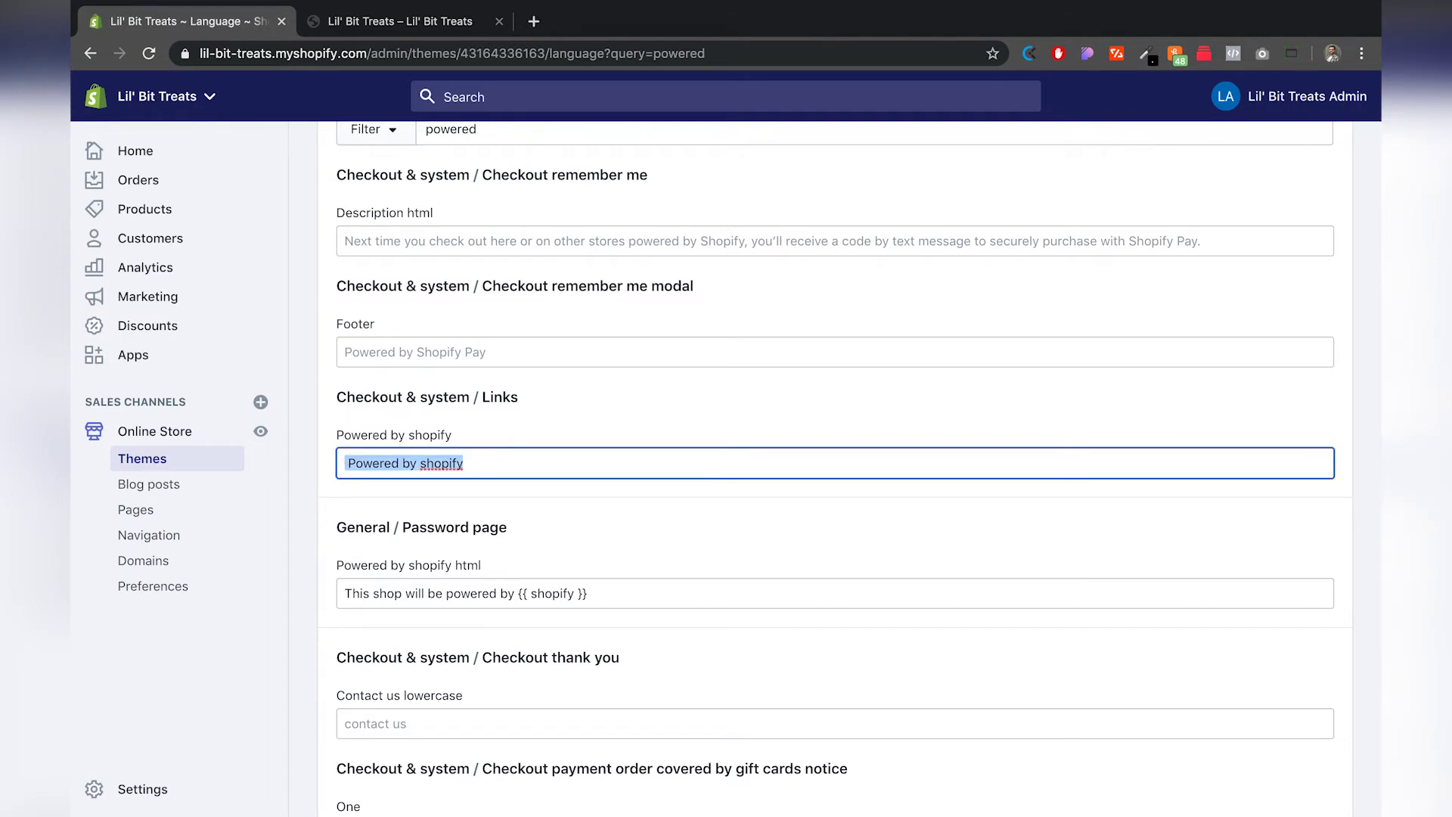
pyautogui.press('BackSpace')
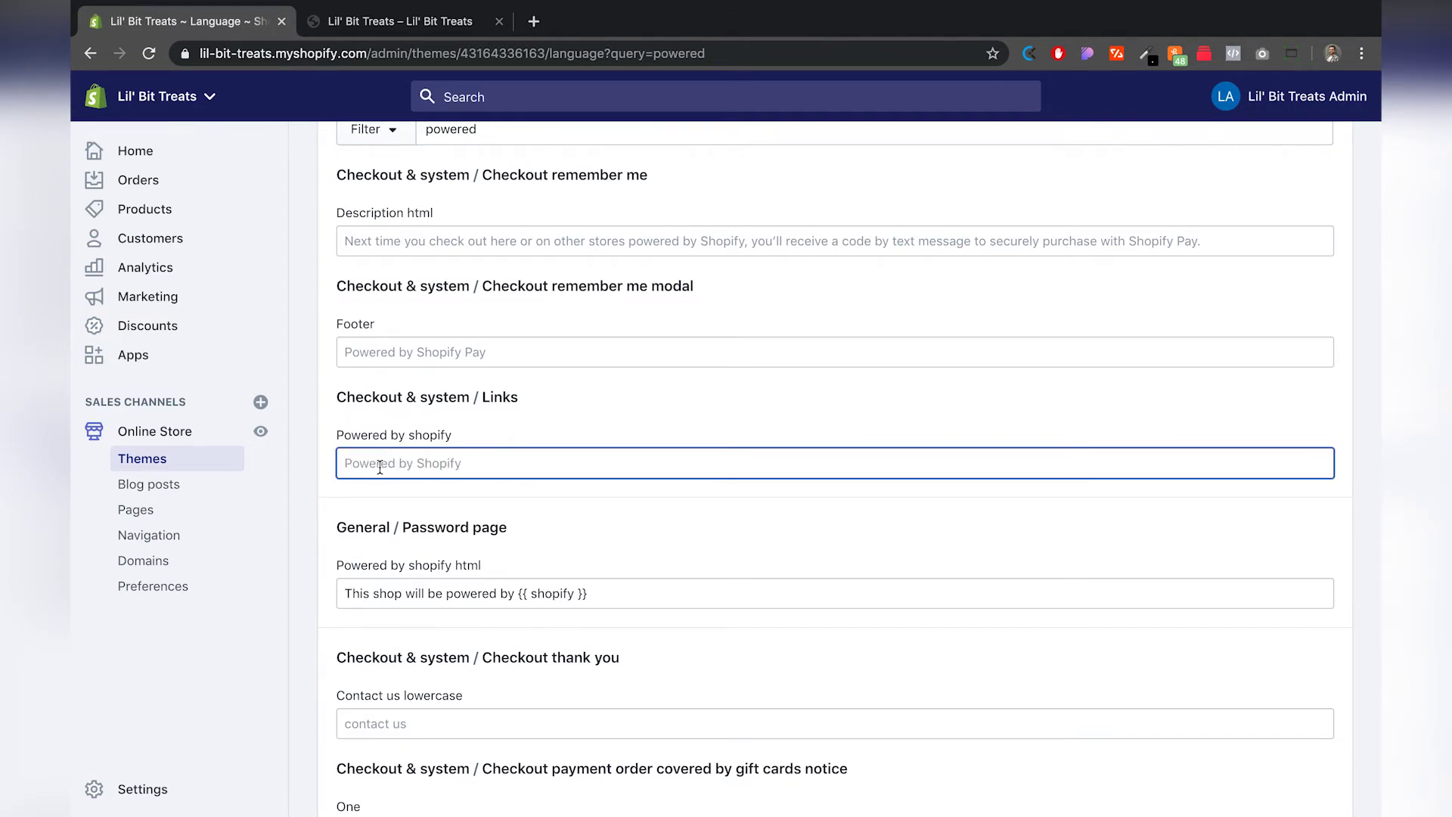
pyautogui.click(323, 464)
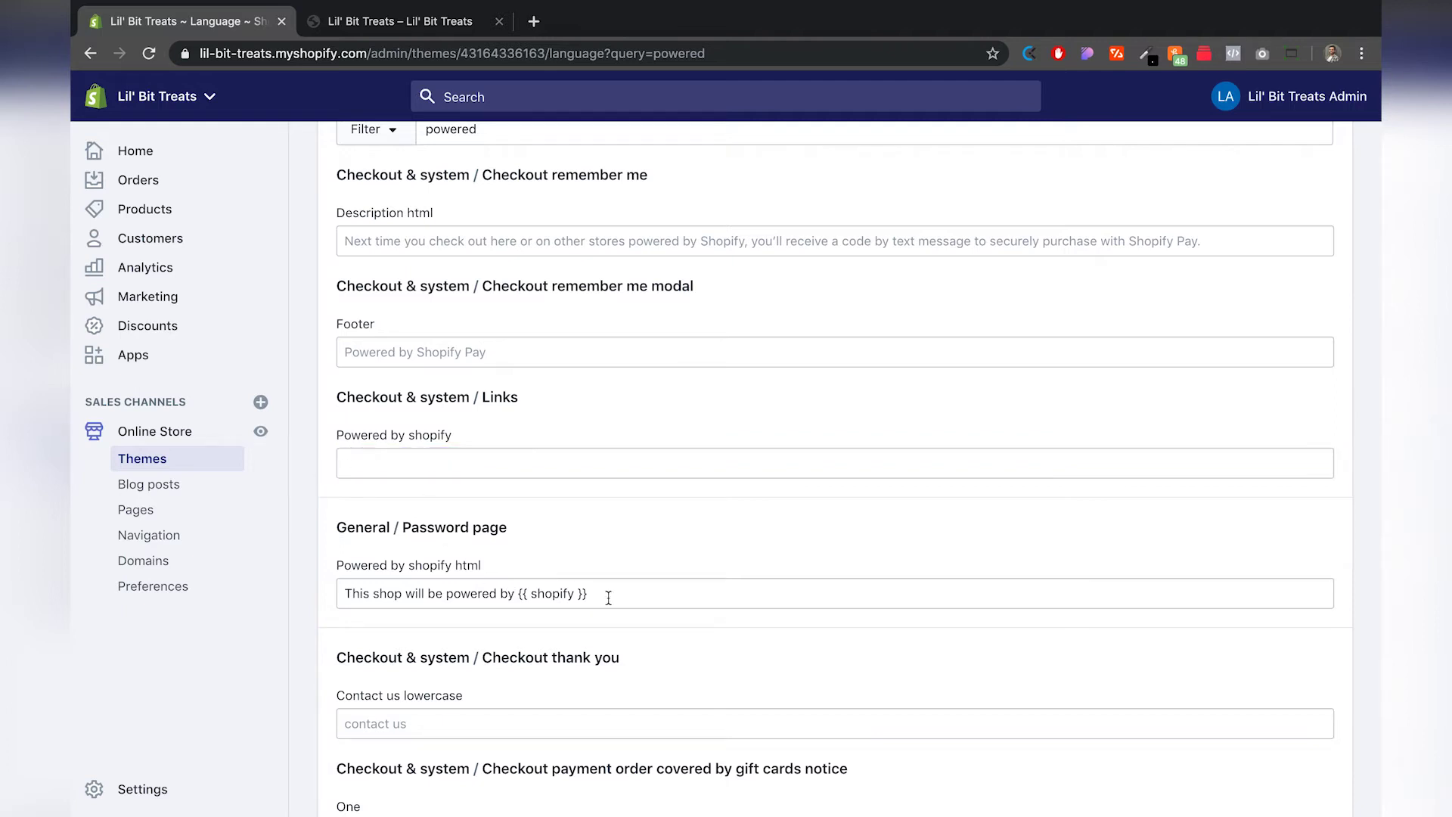
pyautogui.moveTo(617, 595); pyautogui.dragTo(220, 587)
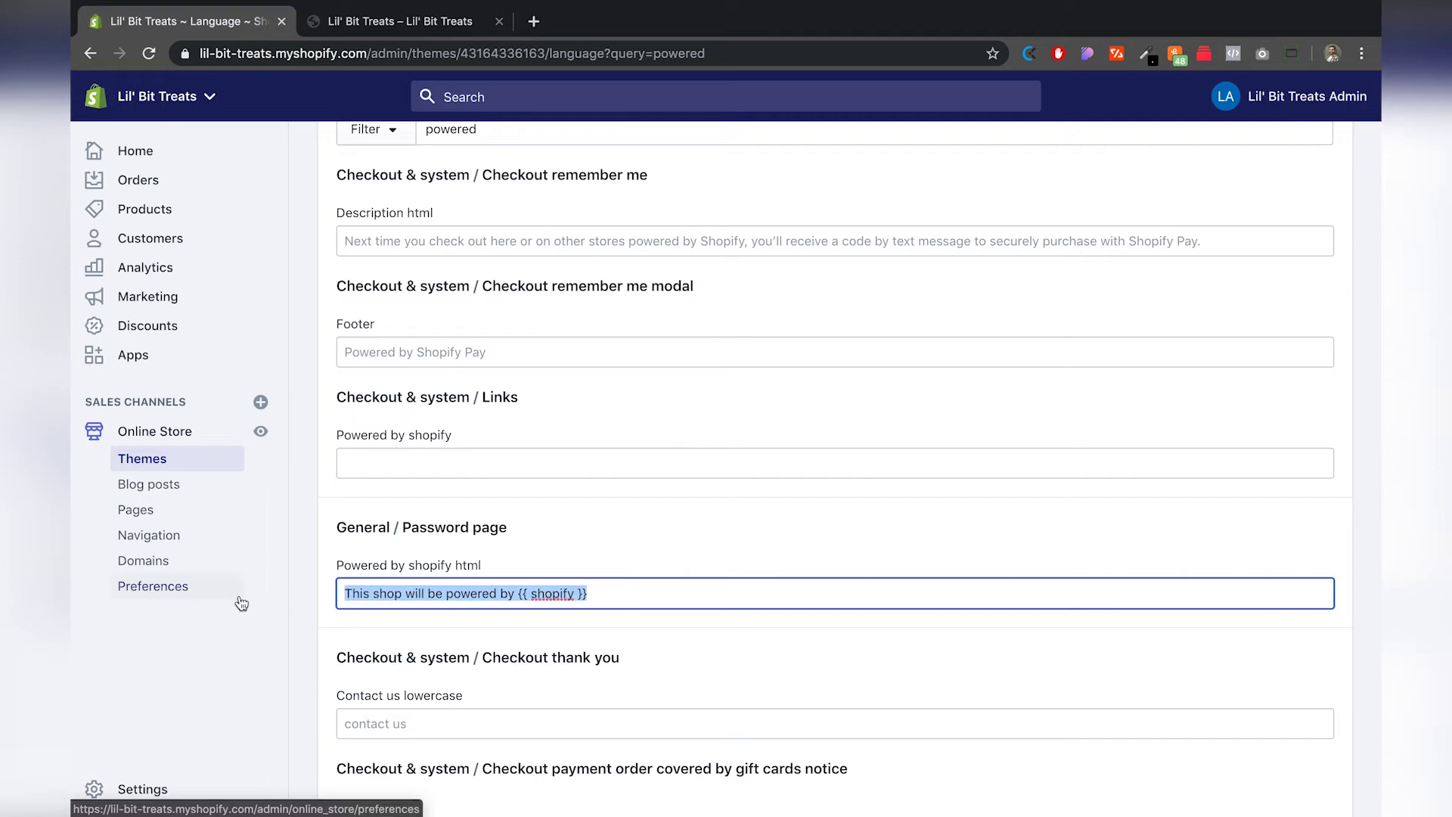
pyautogui.press('BackSpace')
pyautogui.click(312, 543)
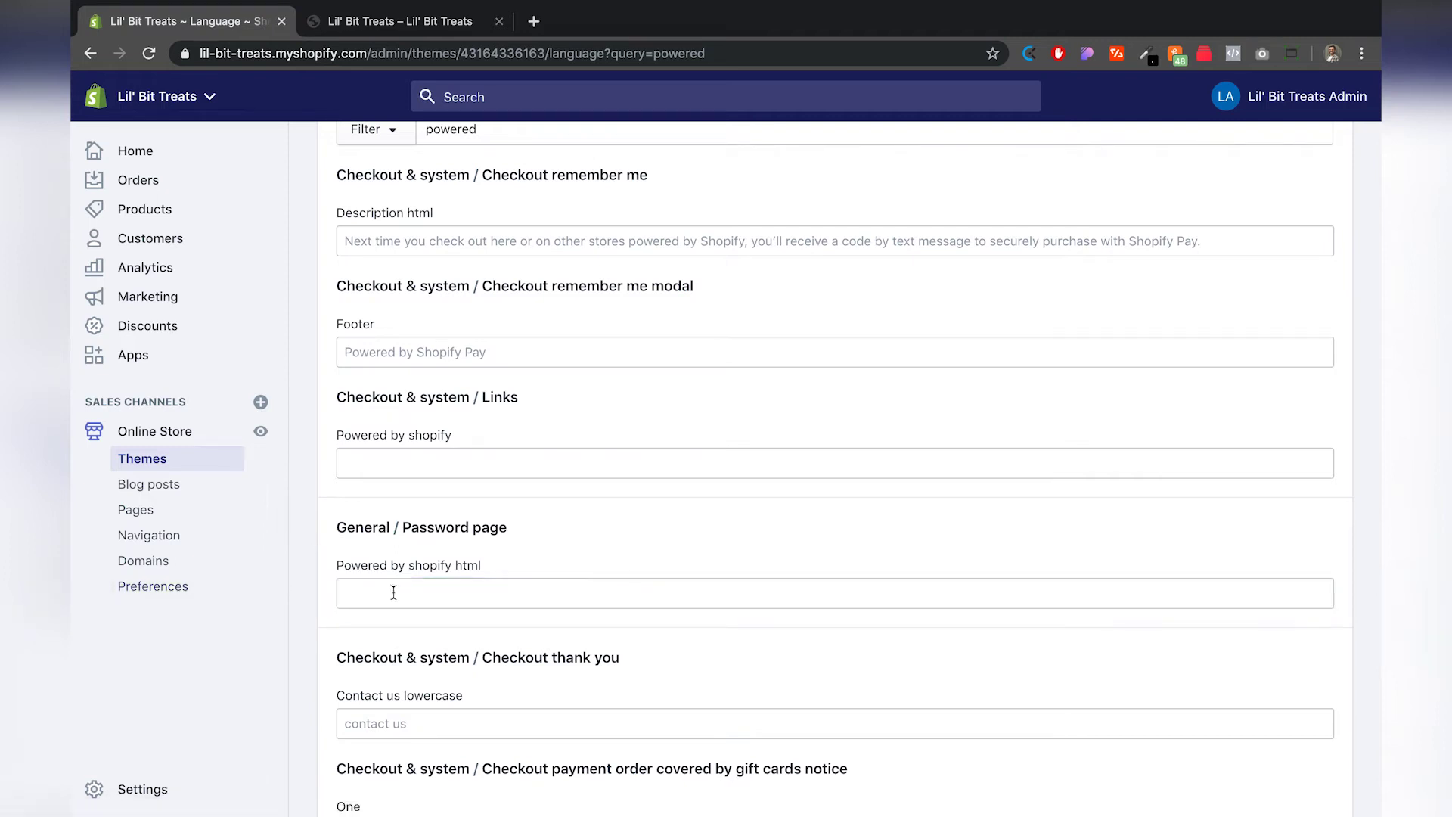
pyautogui.scroll(3, 556, 553)
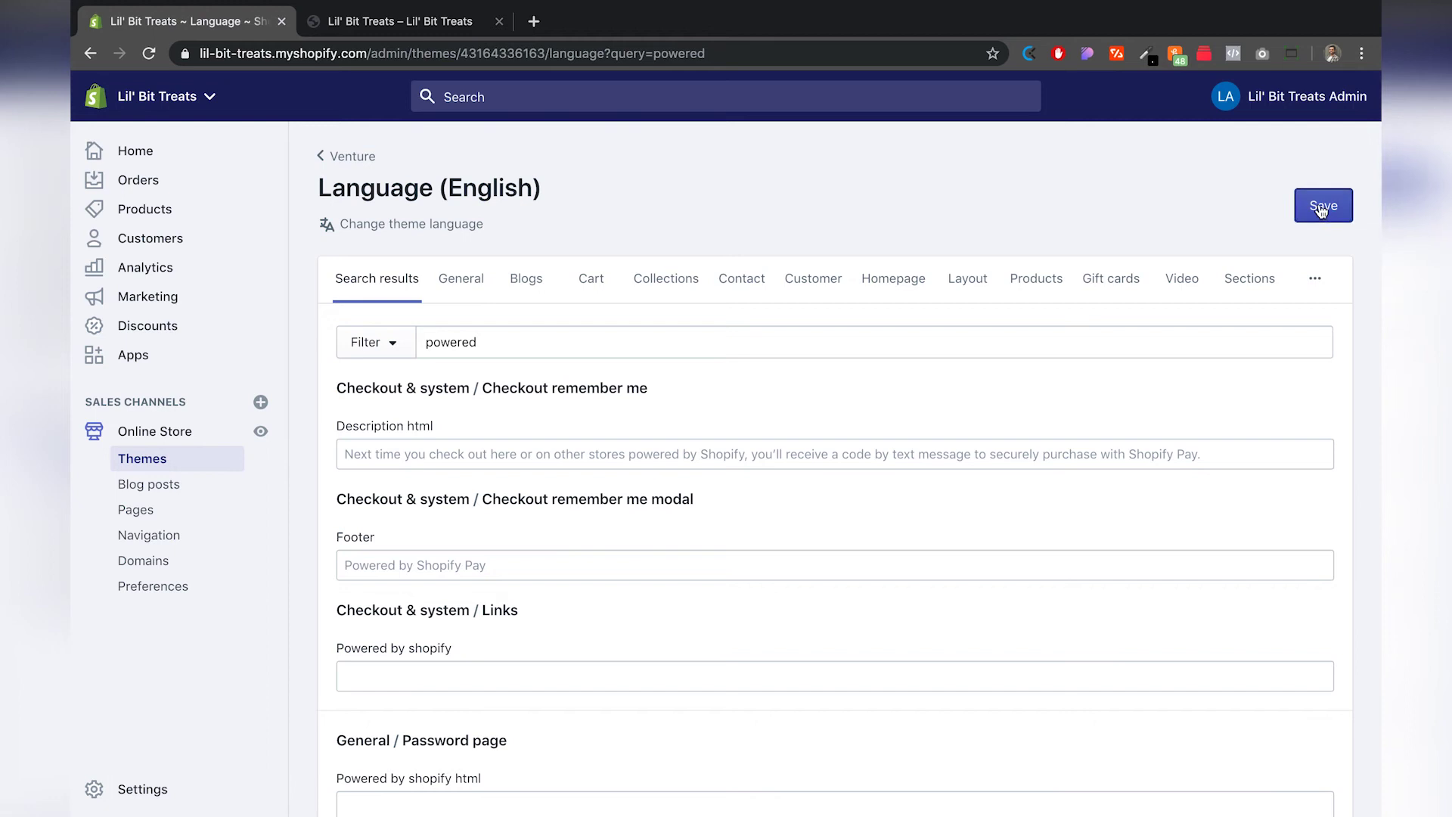
pyautogui.click(1322, 210)
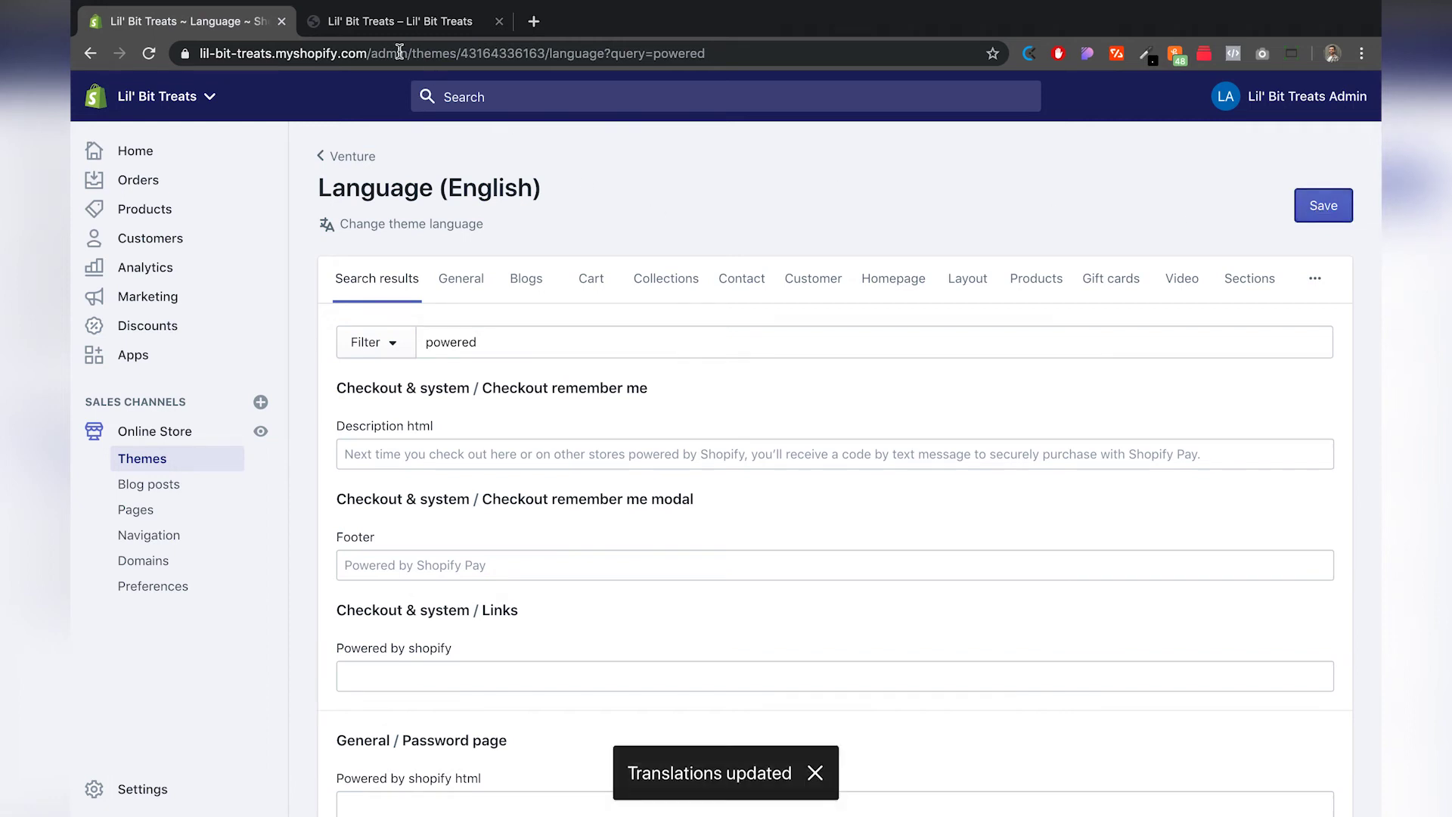
# Reload the storefront preview and scroll to its footer to confirm Powered by shopify is gone.
pyautogui.click(350, 27)
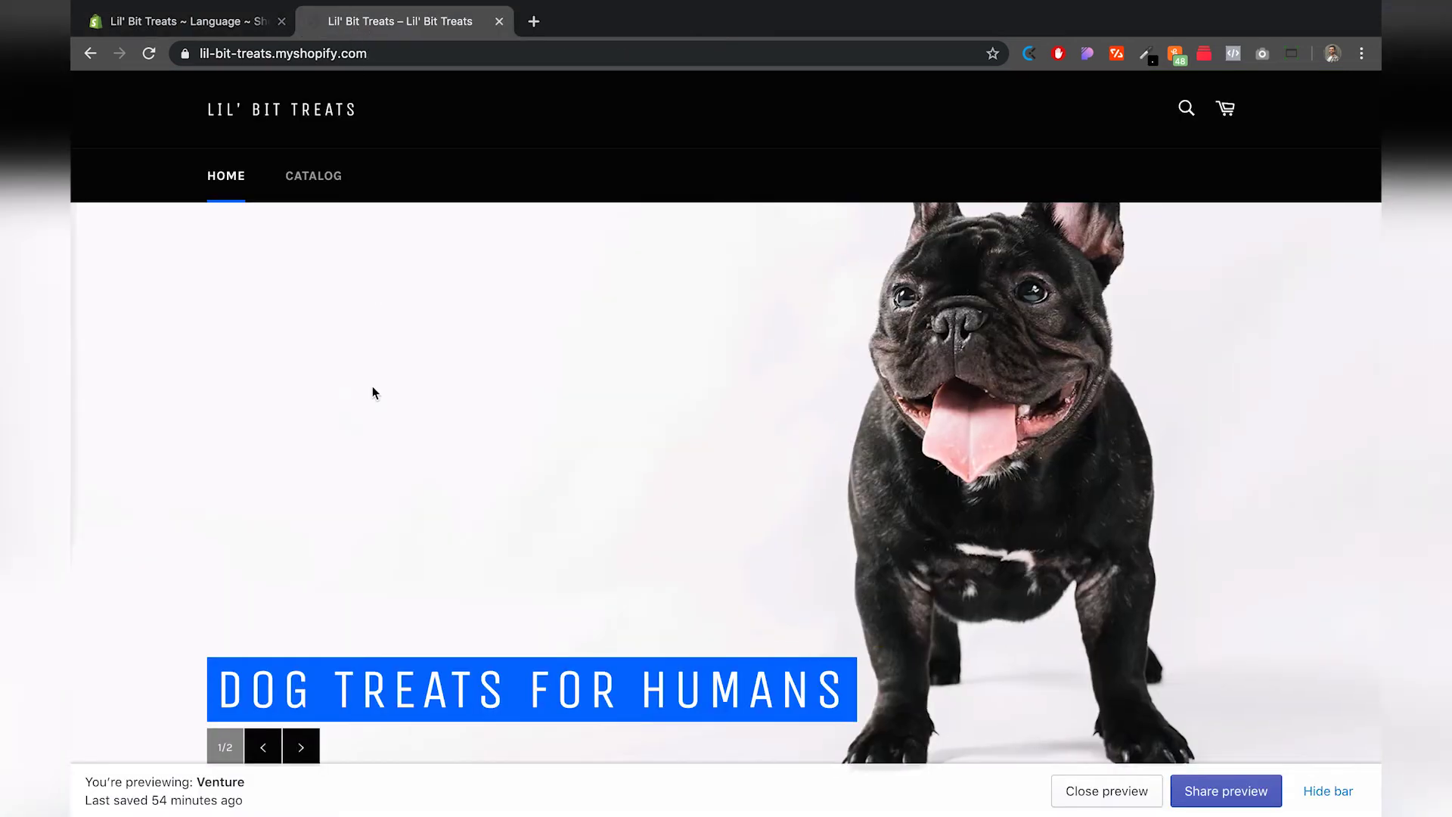
pyautogui.scroll(-10, 372, 389)
pyautogui.scroll(-5, 372, 389)
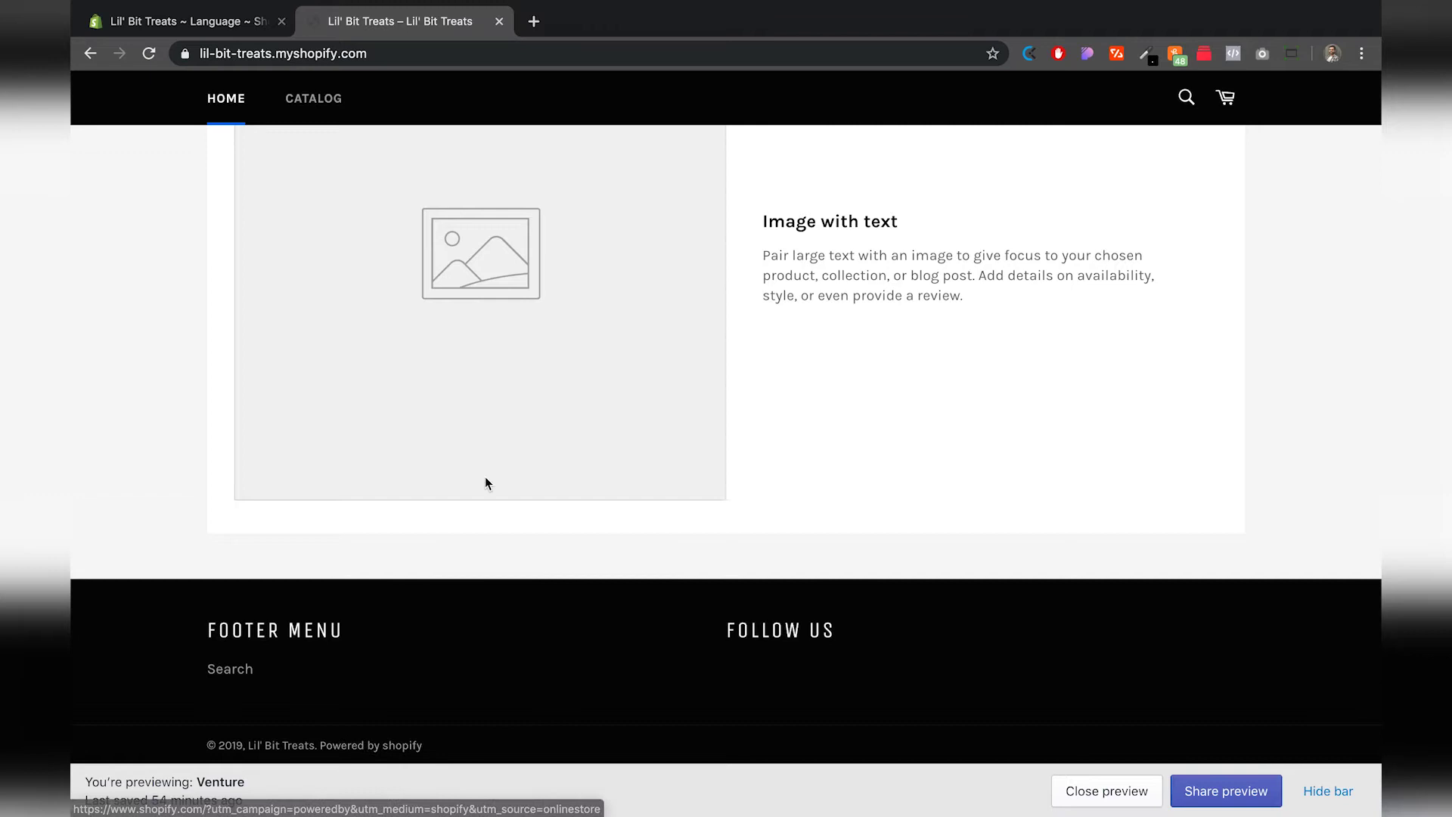
pyautogui.click(244, 30)
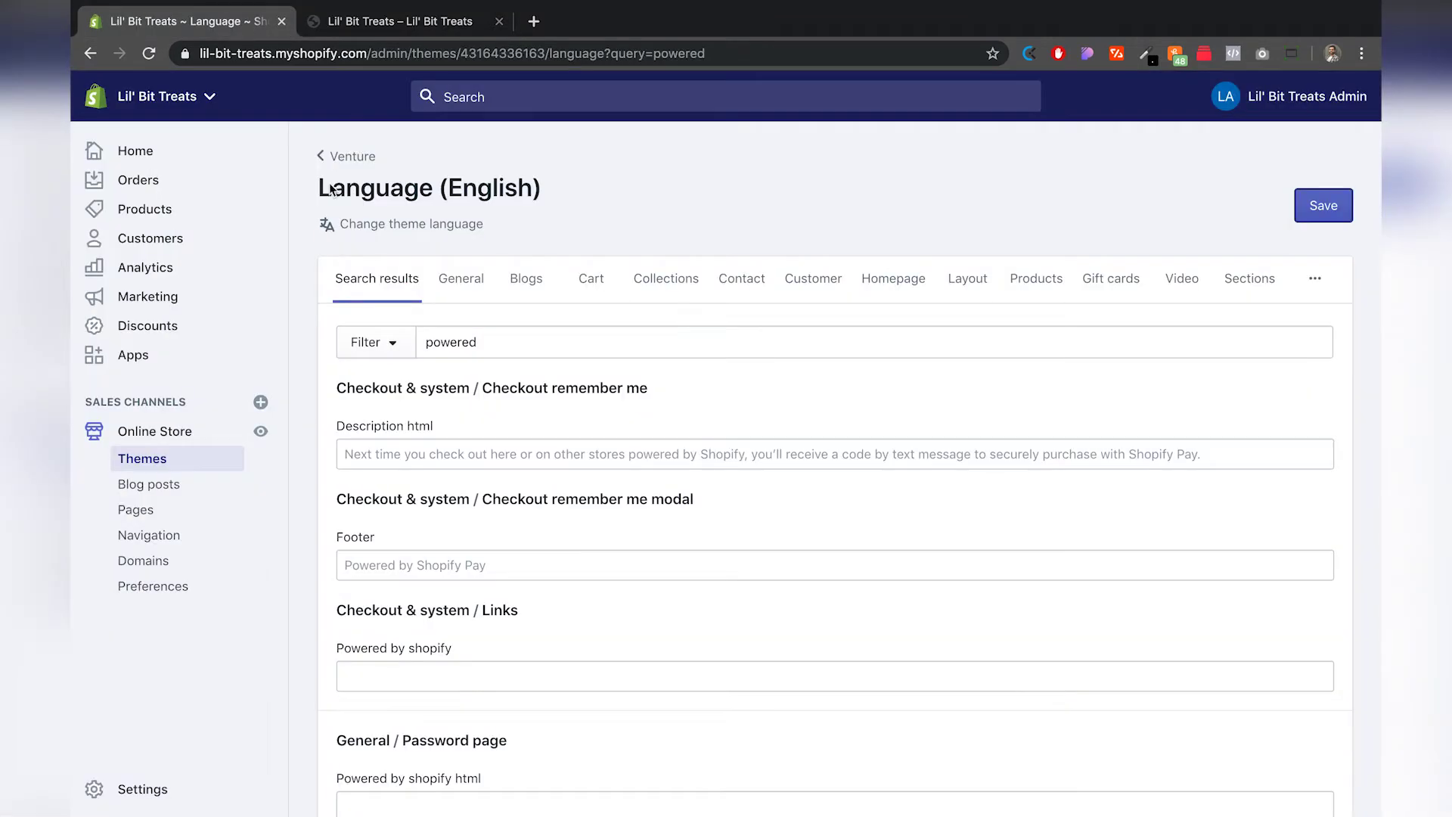
pyautogui.click(357, 29)
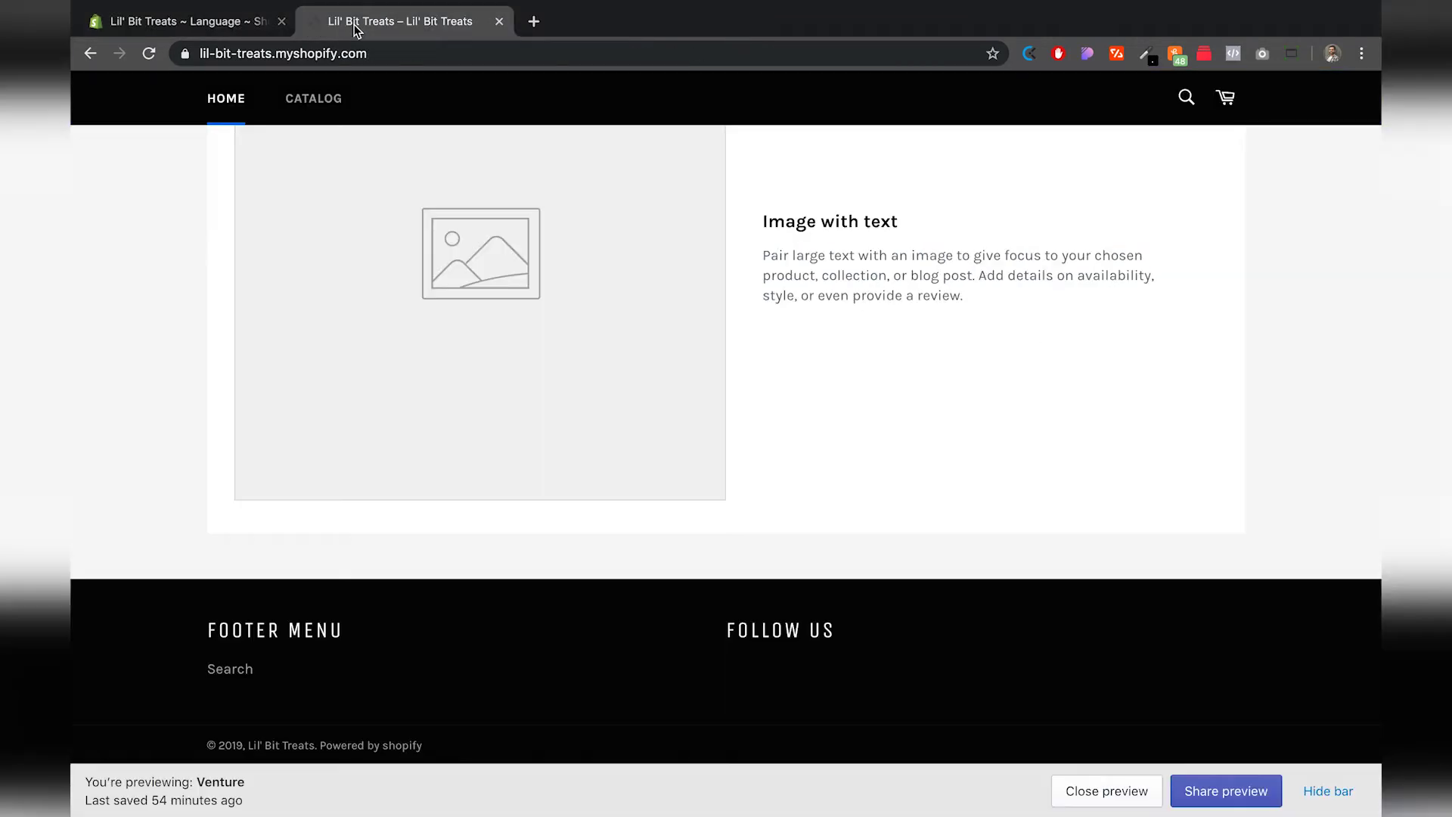
pyautogui.click(150, 55)
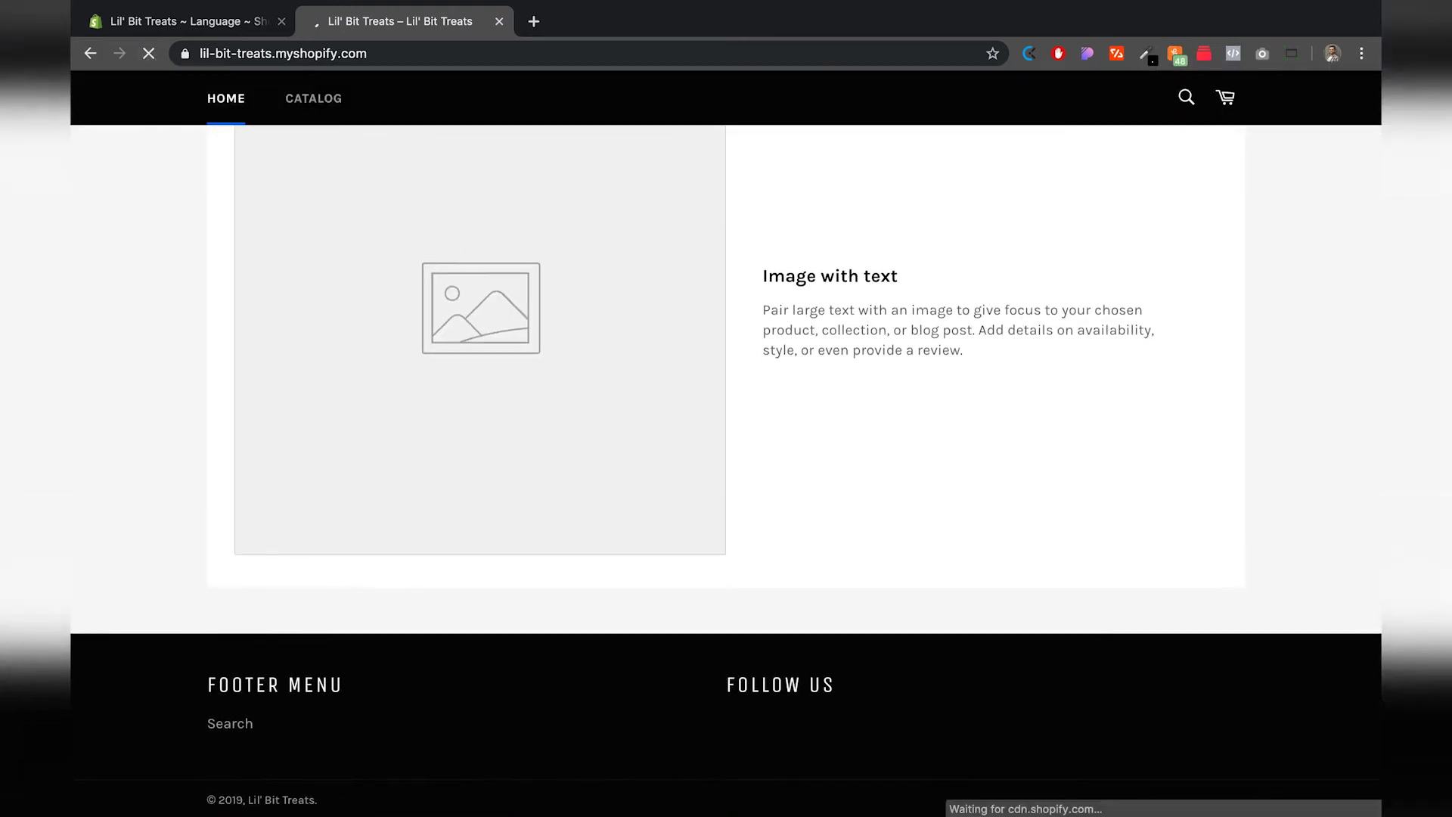
pyautogui.scroll(-1, 446, 694)
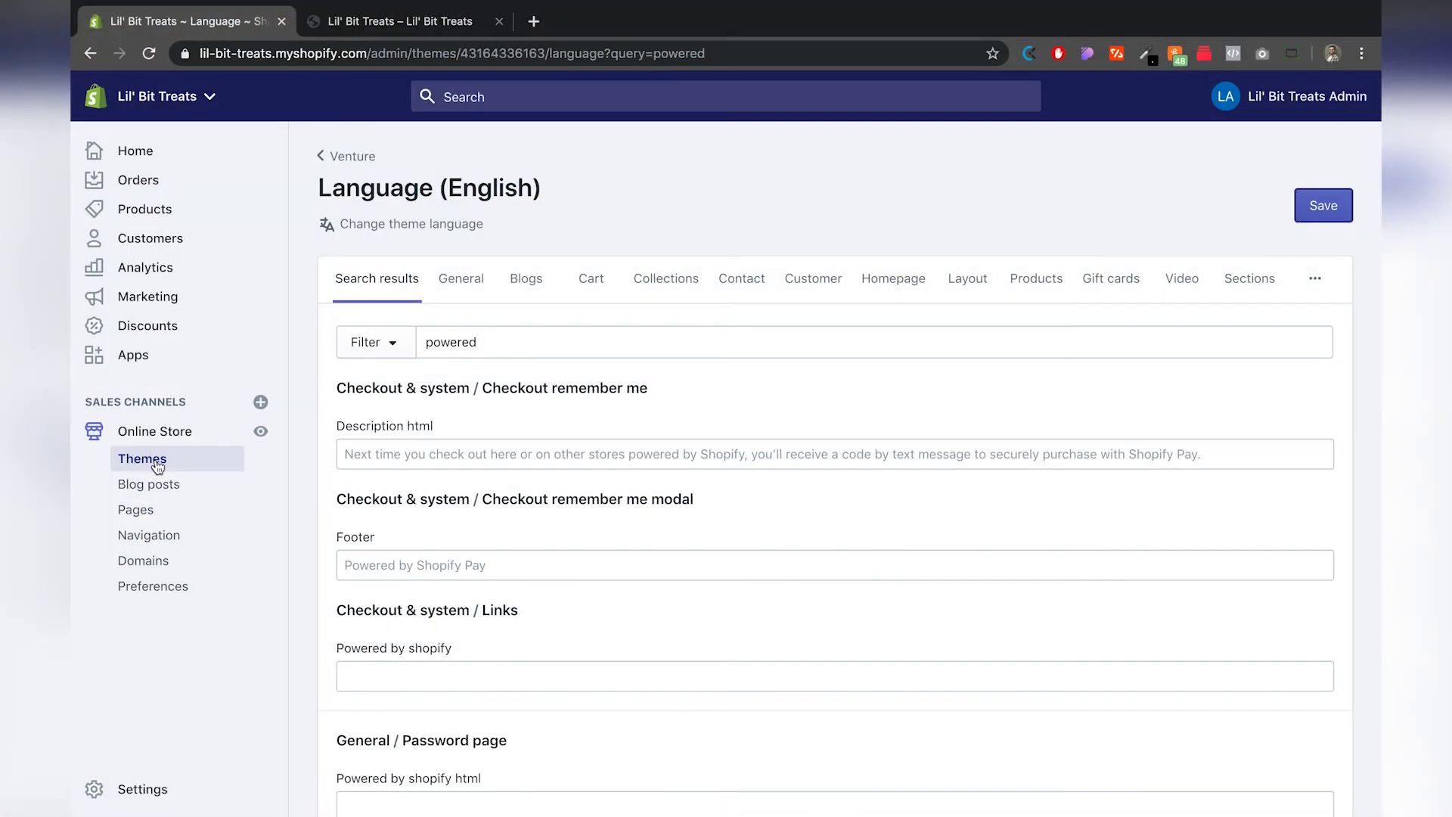
# From the Themes page, open Edit code for the live Venture theme and scroll the file list to the top.
pyautogui.click(157, 466)
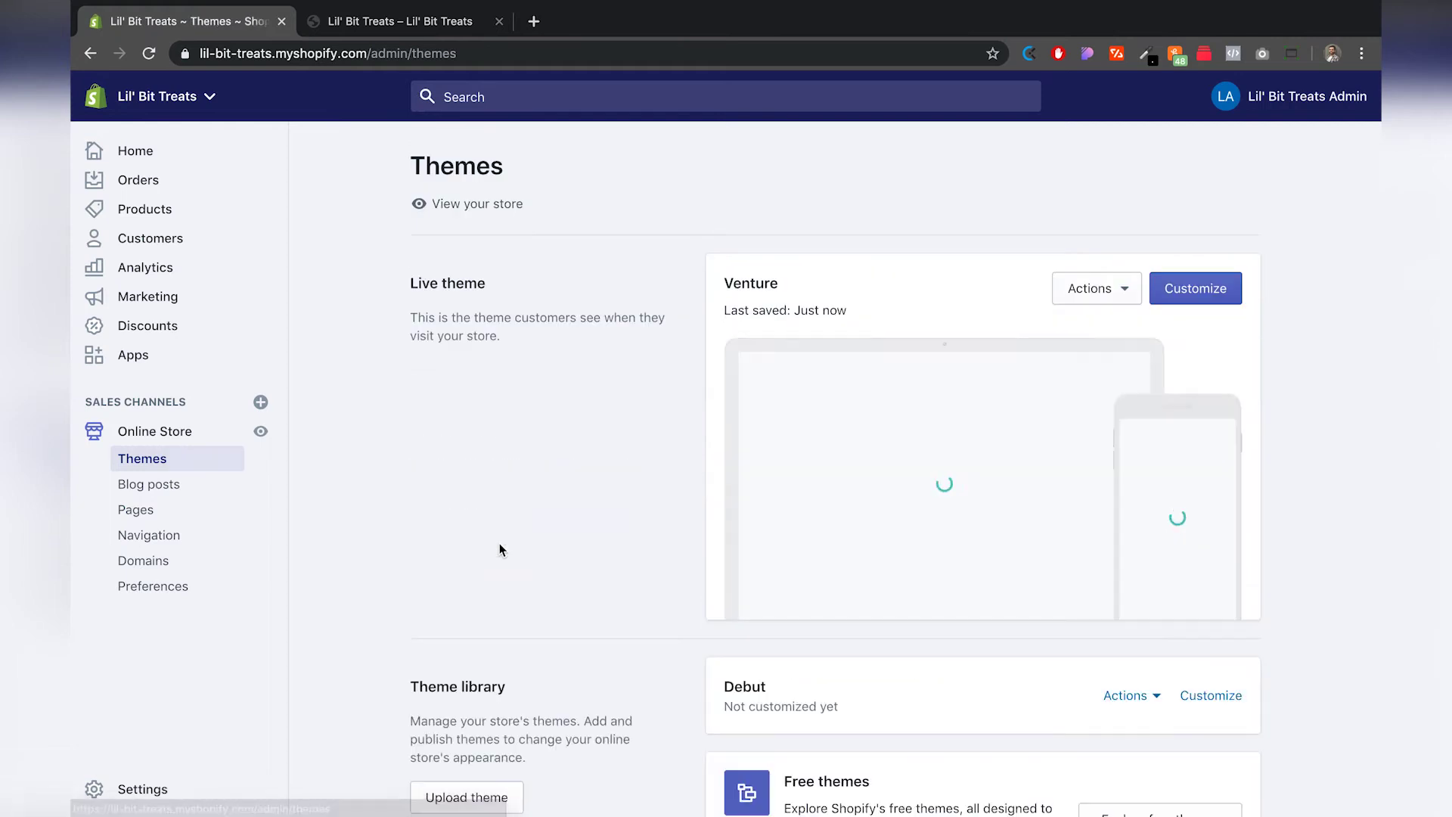
pyautogui.click(1130, 293)
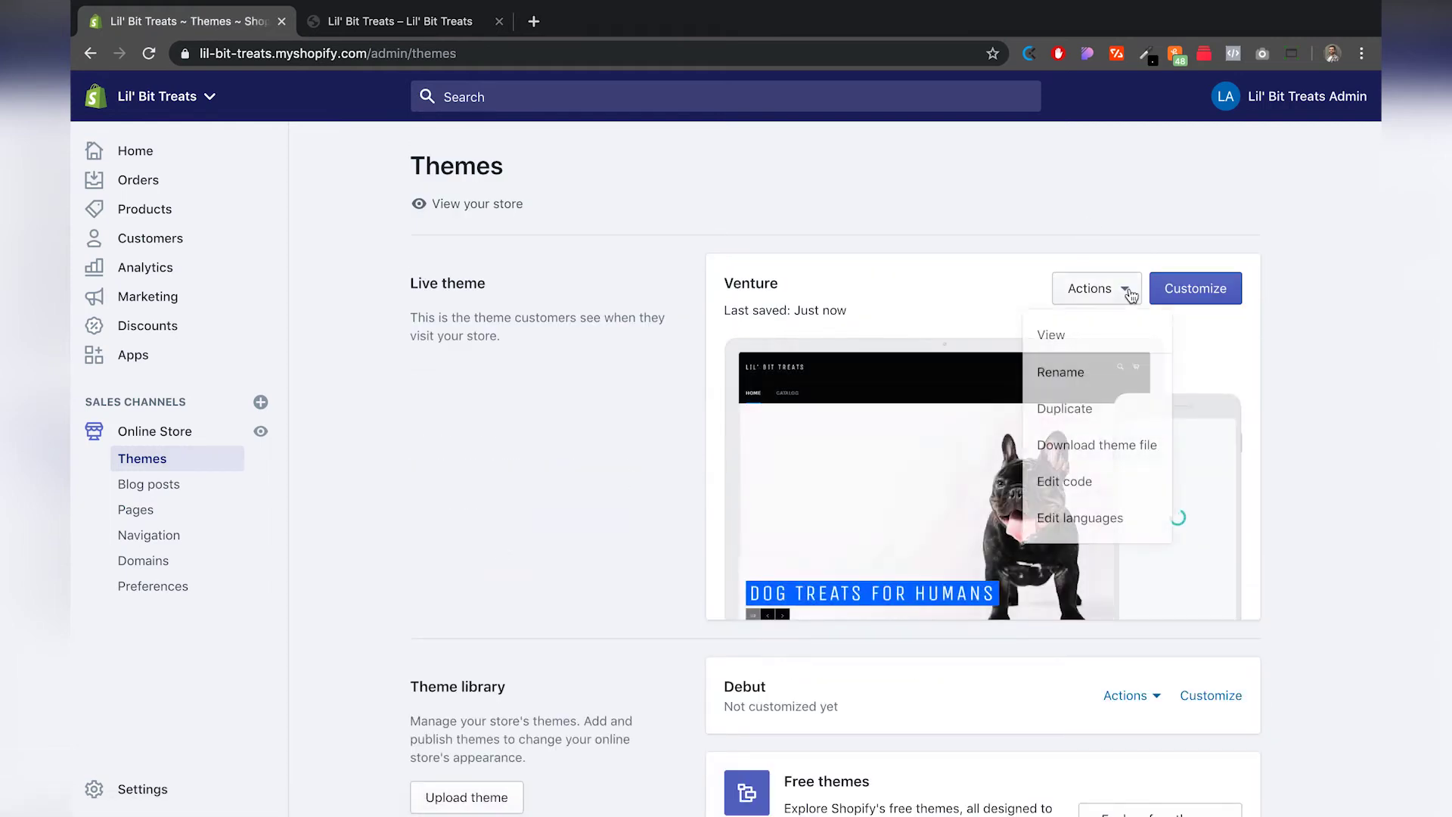
pyautogui.click(1062, 484)
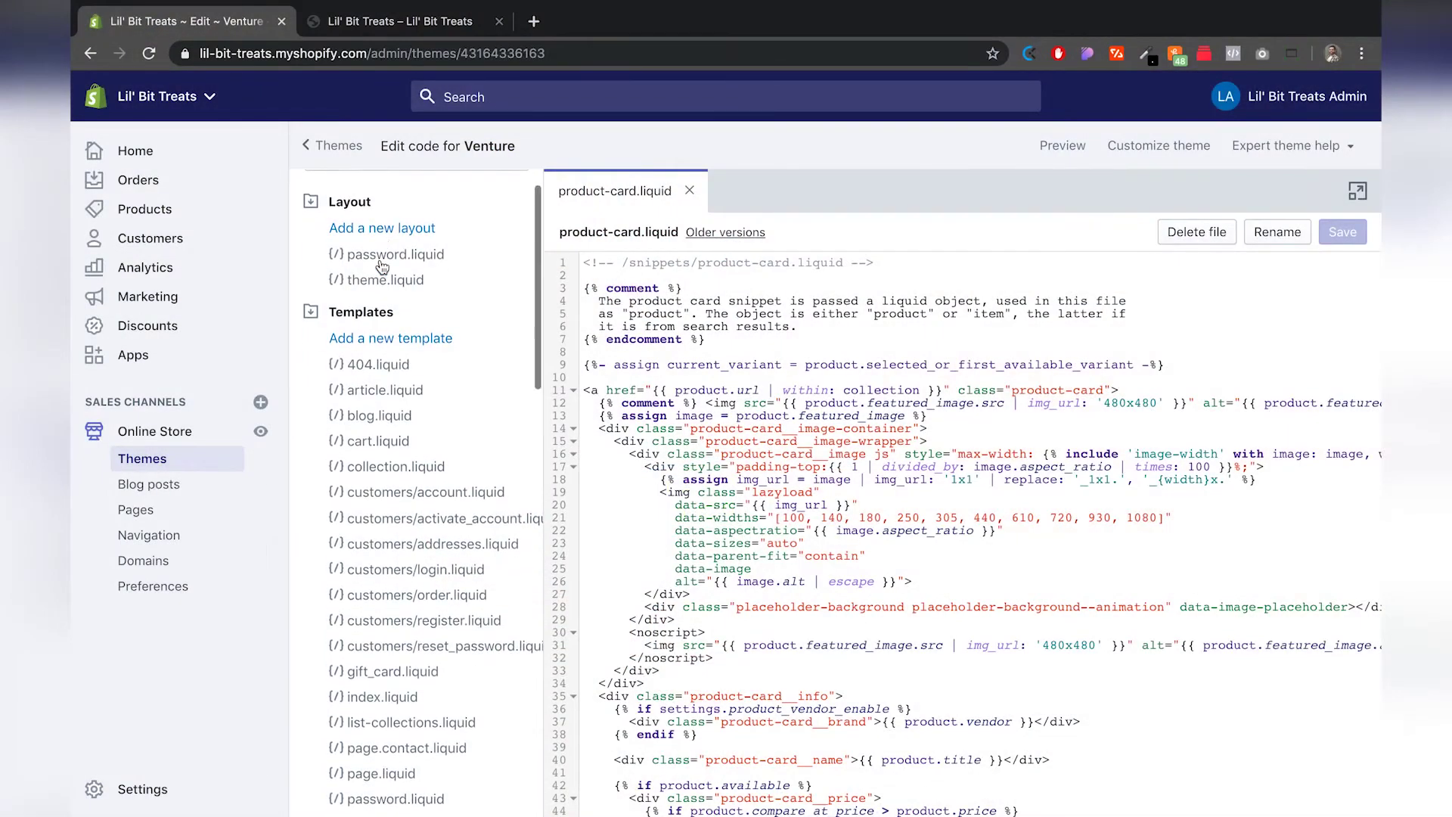
pyautogui.scroll(-6, 382, 266)
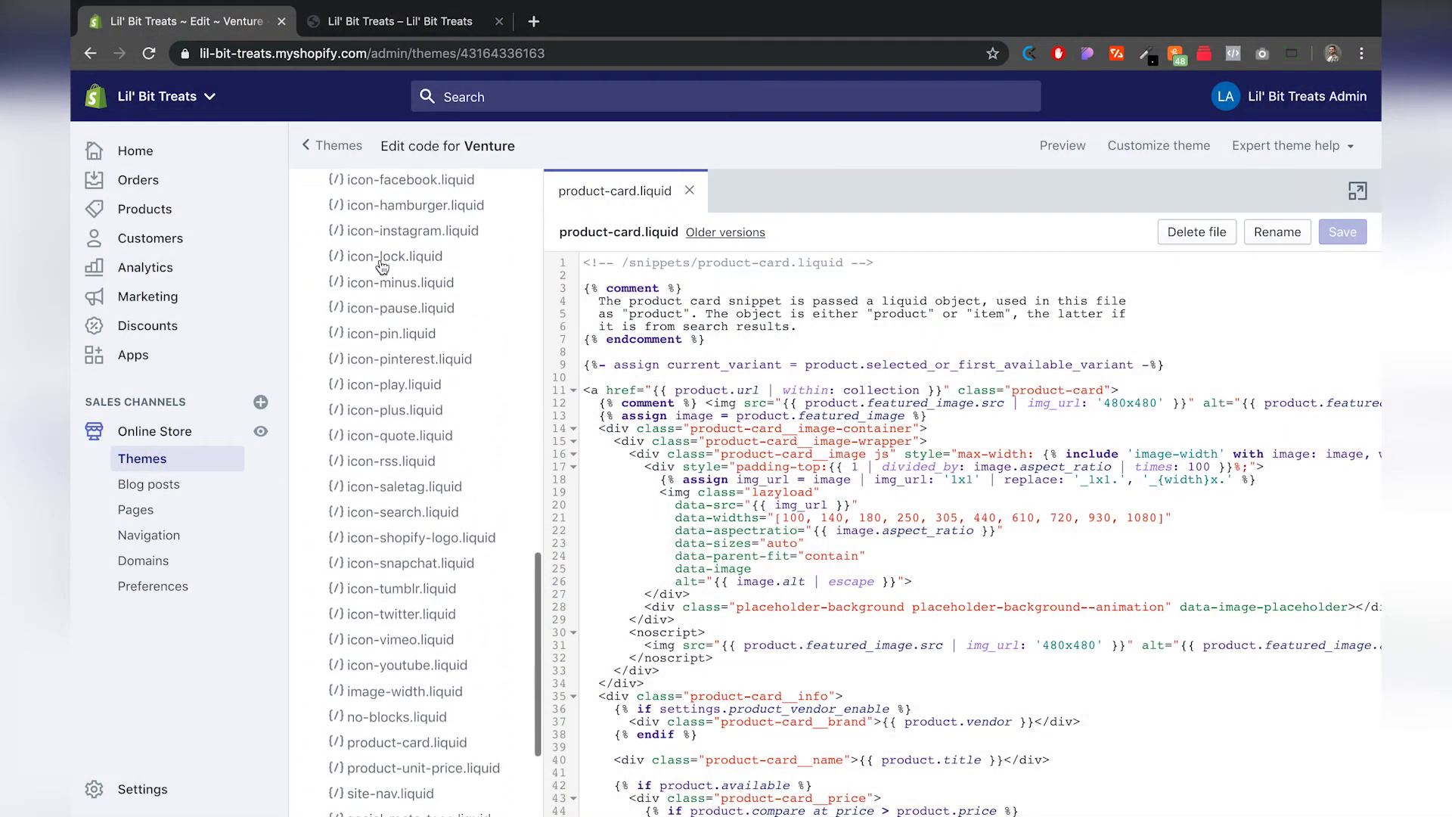
pyautogui.scroll(15, 382, 266)
pyautogui.scroll(4, 382, 266)
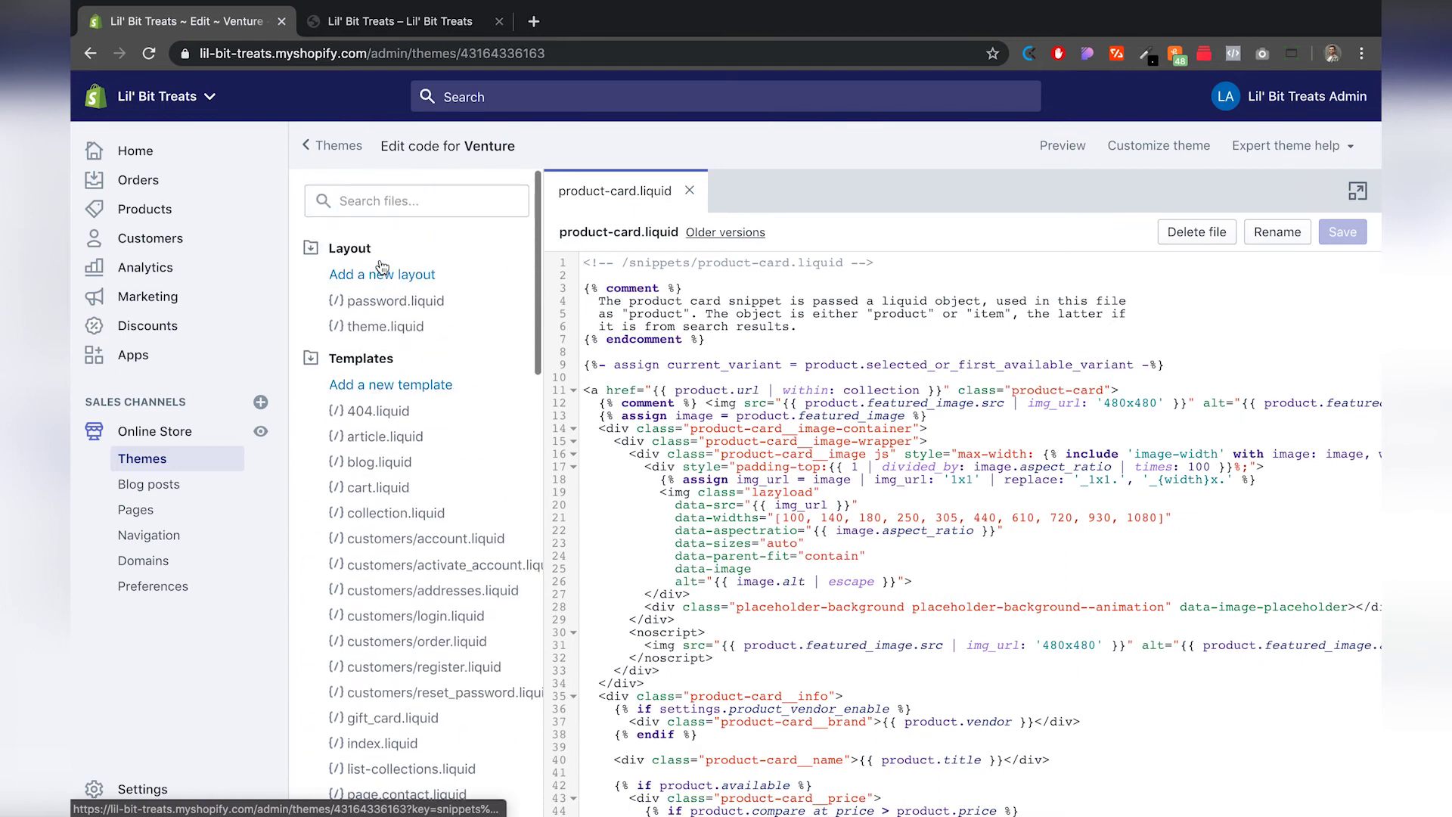
# Search the files for 'footer', open Sections/footer.liquid, and bring up an in-code search.
pyautogui.click(379, 203)
pyautogui.write('footer')
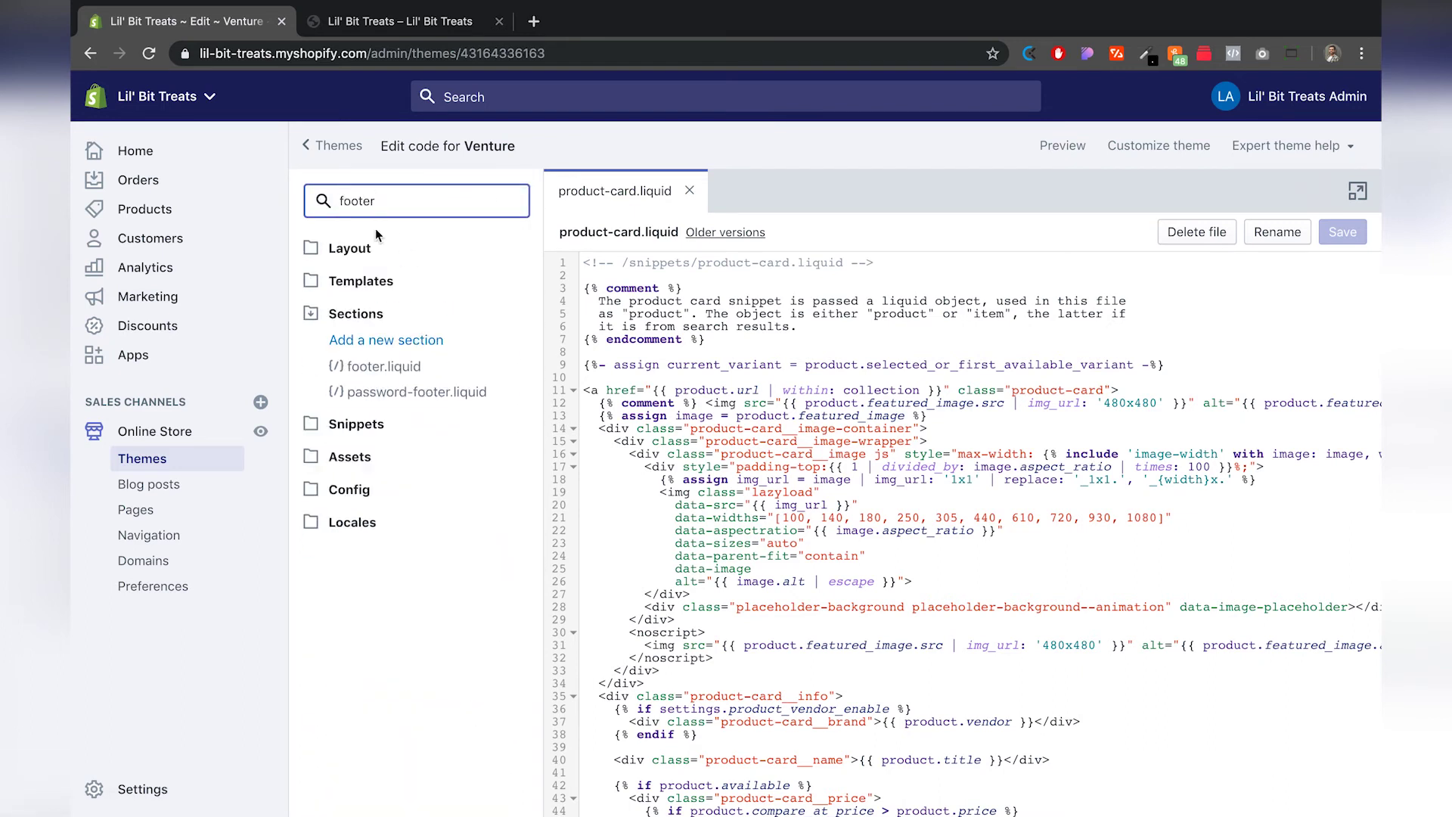
pyautogui.click(383, 367)
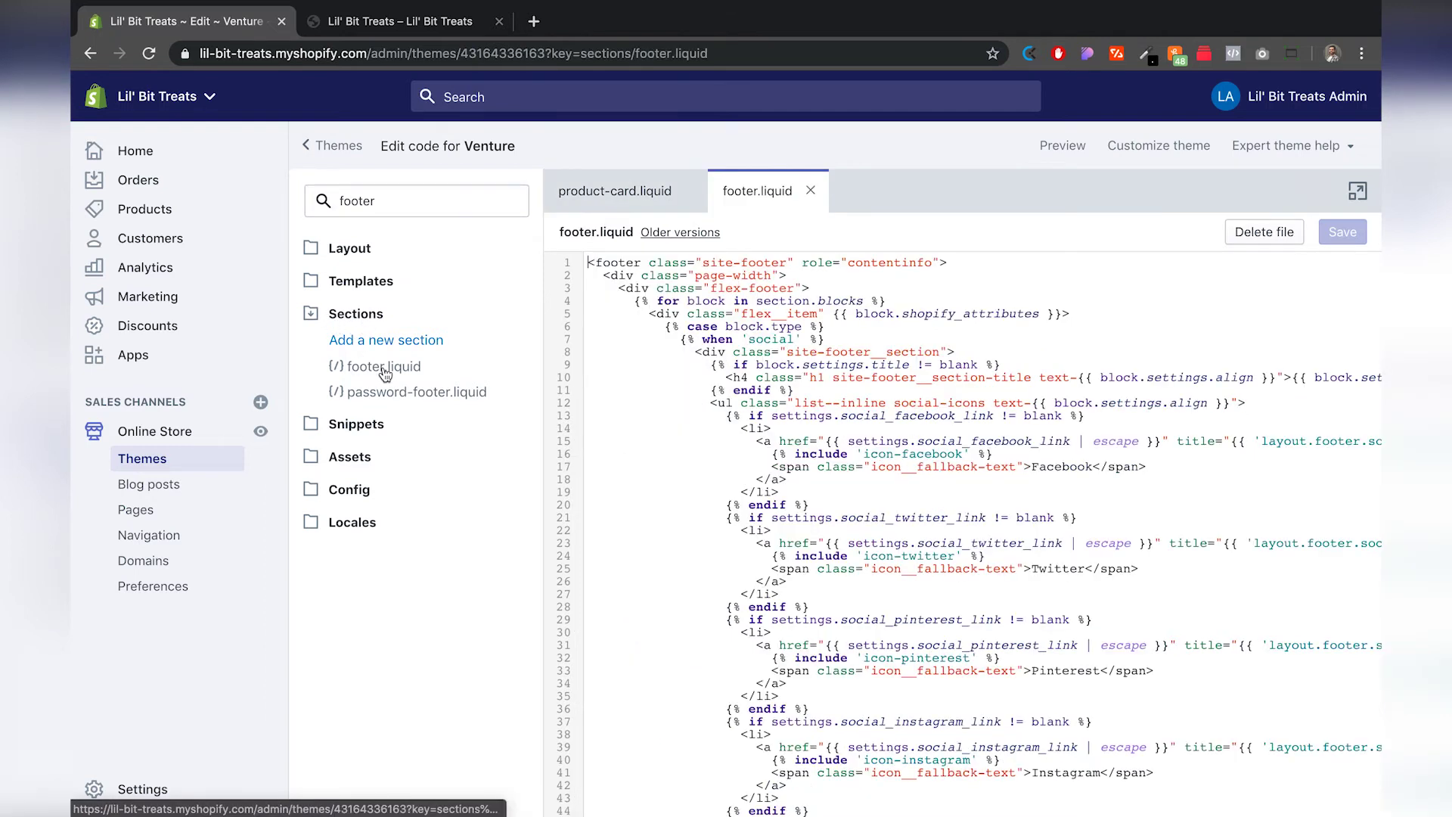
pyautogui.scroll(-5, 862, 359)
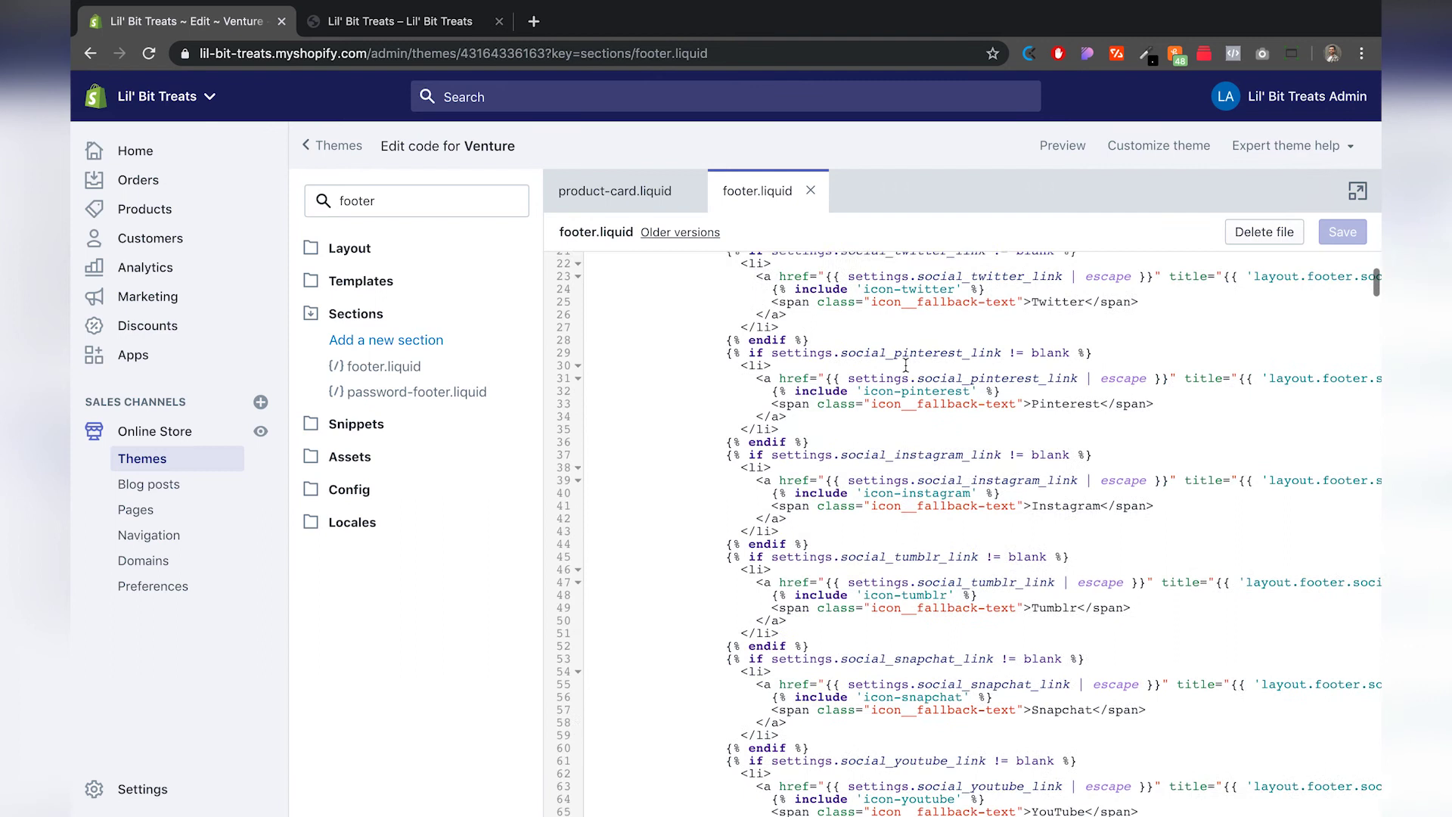
pyautogui.scroll(5, 1030, 373)
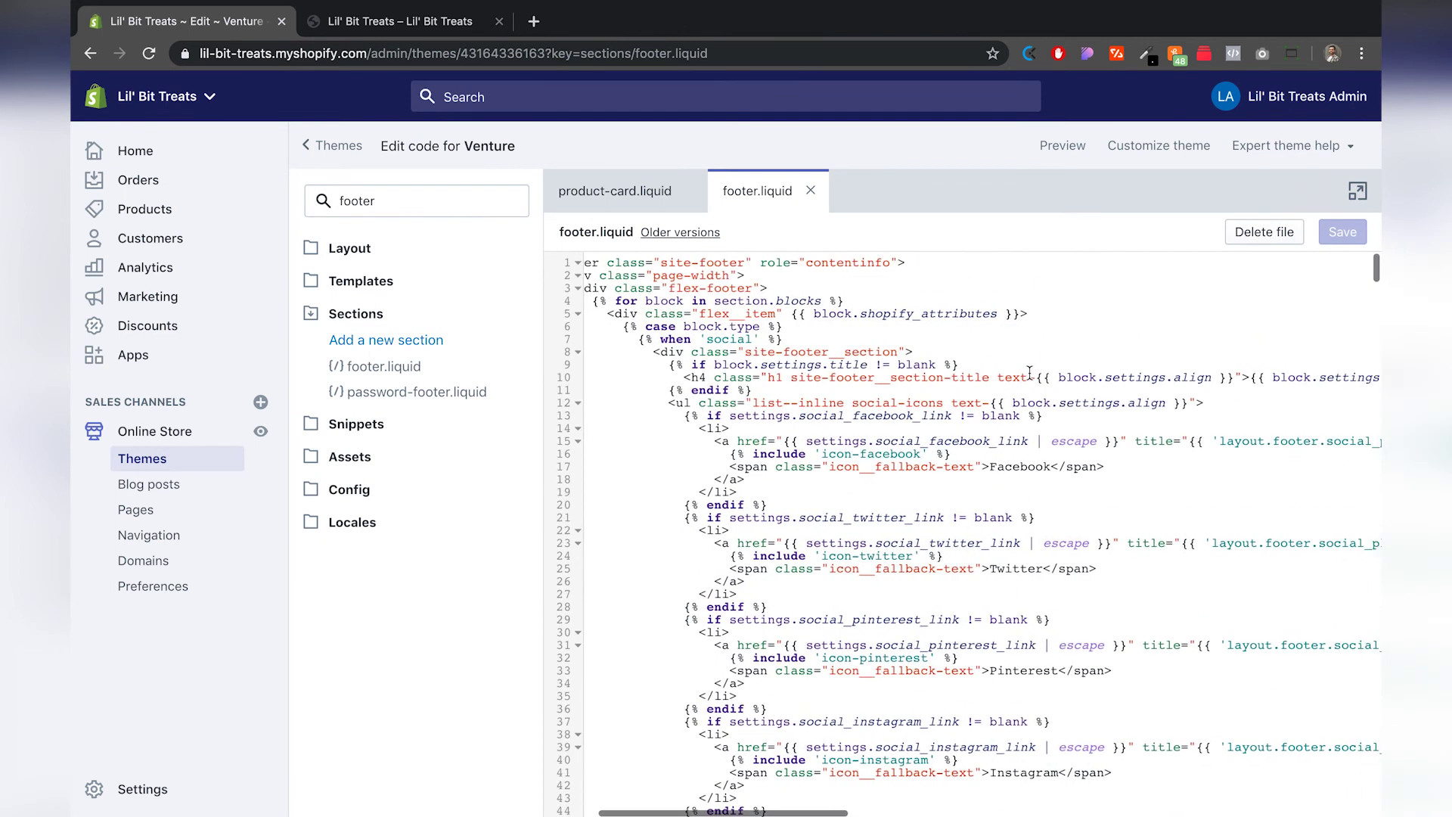
pyautogui.click(928, 350)
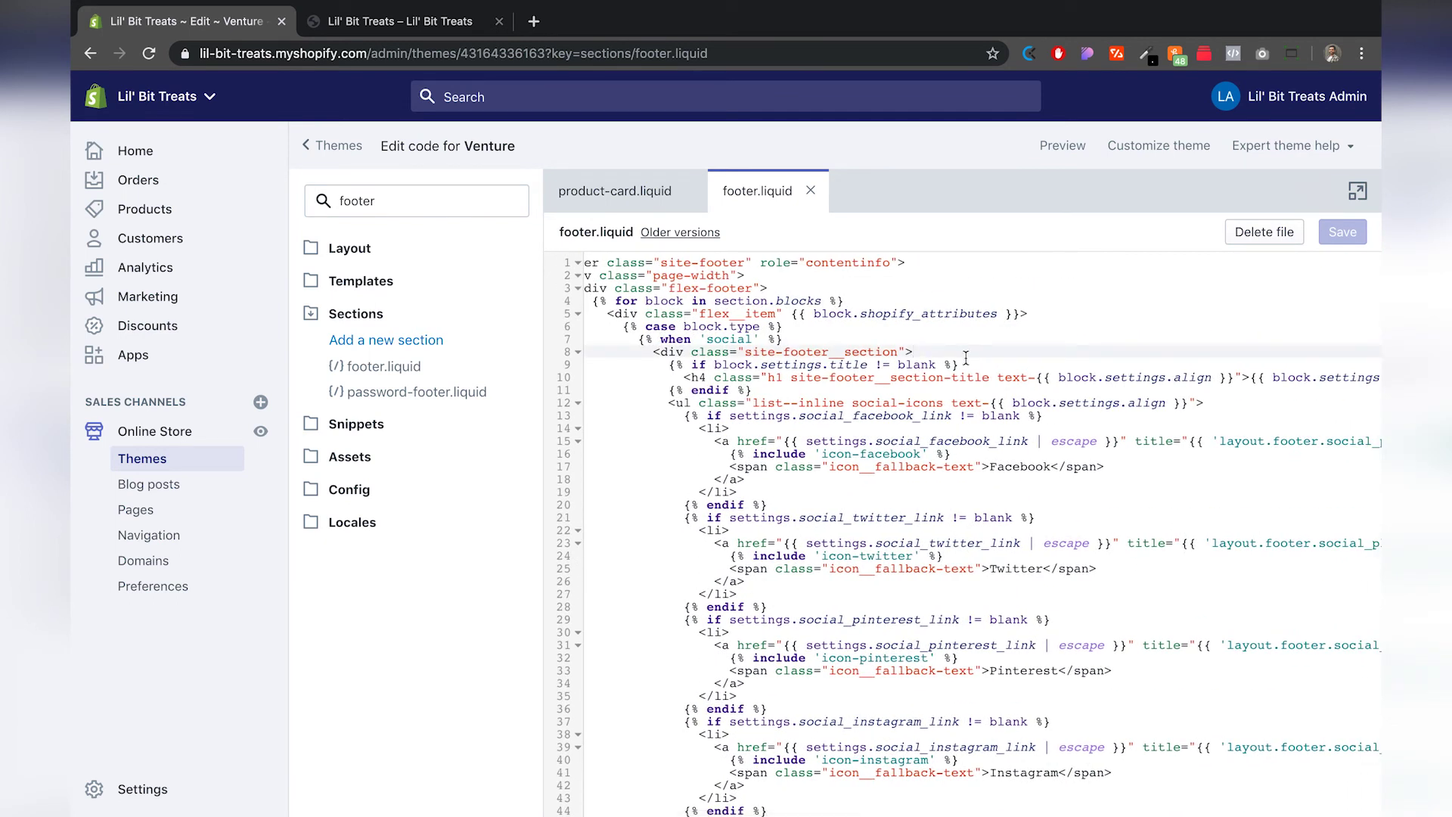
pyautogui.hotkey('ctrl', 'f')
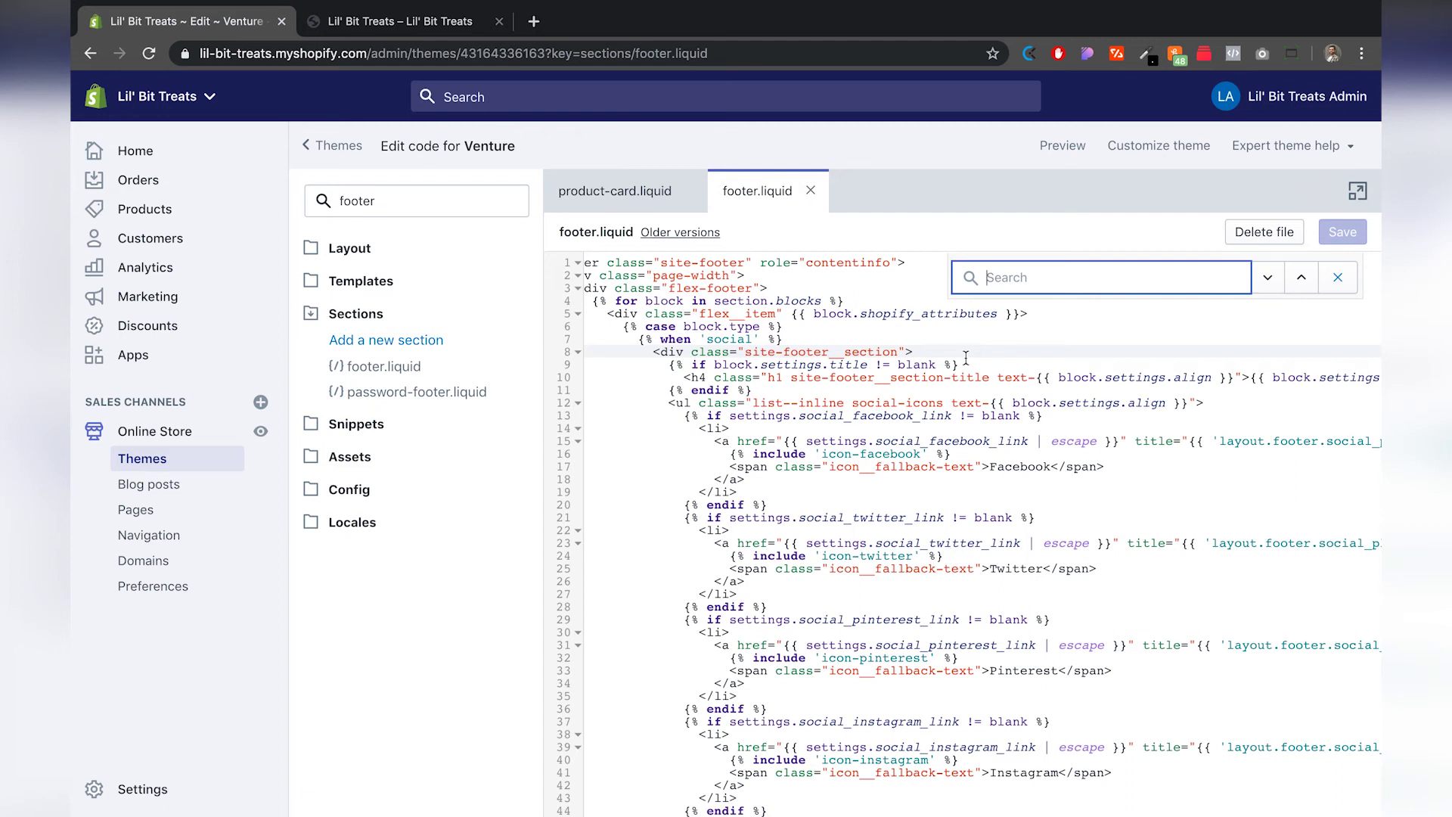
# Search the footer code for 'powered' and delete '{{ powered_by_link }}' from the copyright line.
pyautogui.click(1048, 278)
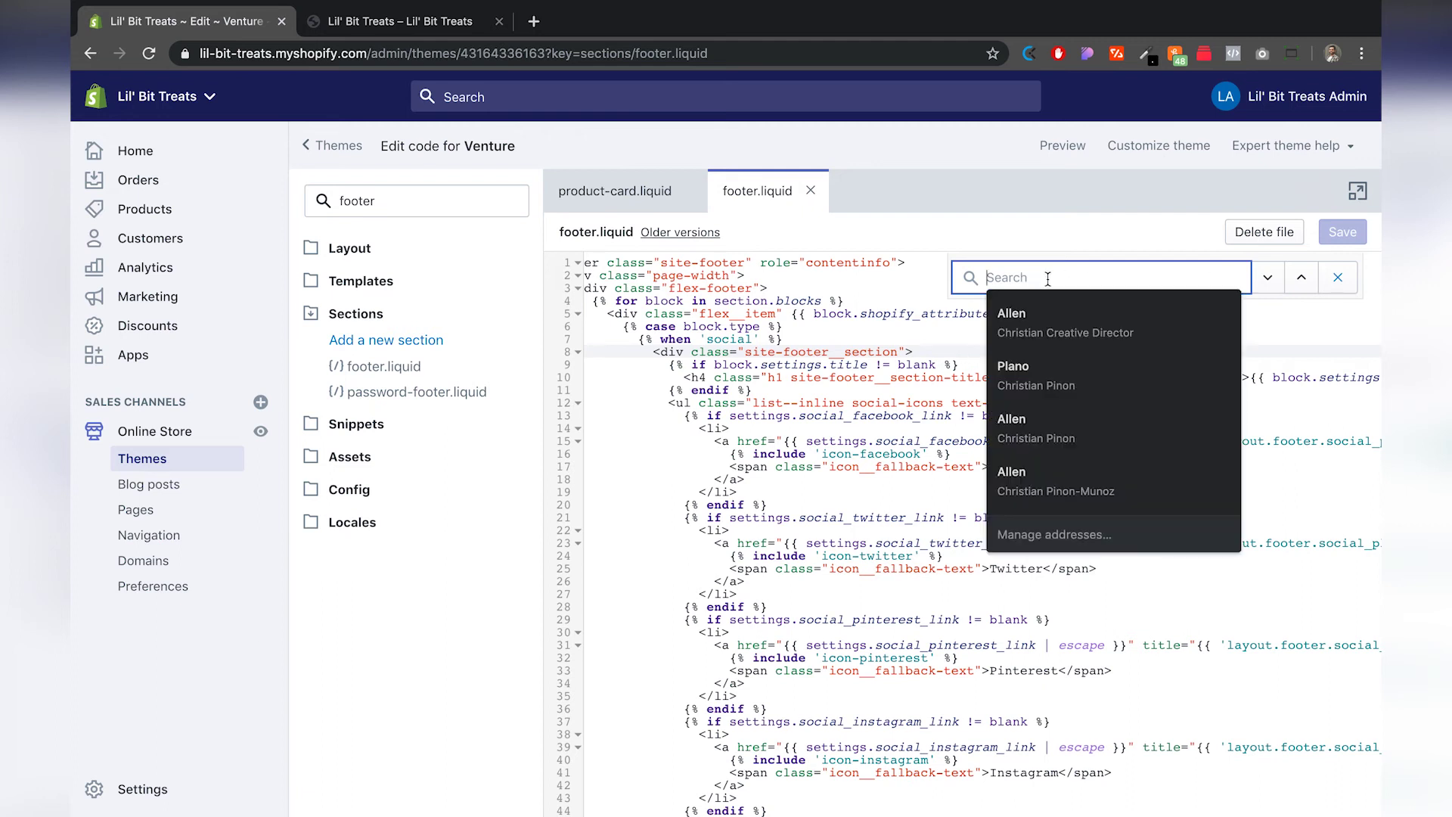
pyautogui.write('powered')
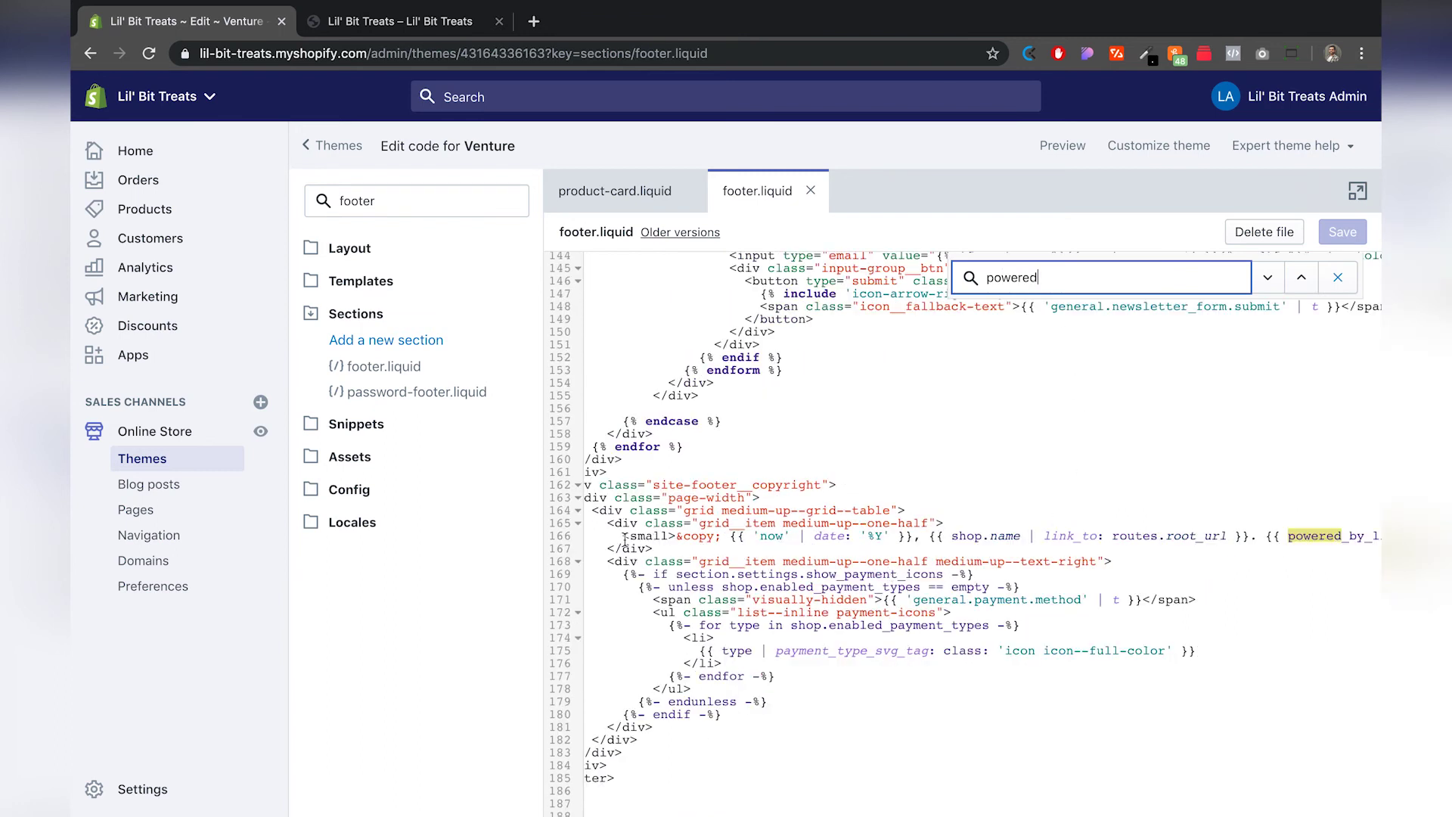
pyautogui.moveTo(627, 538); pyautogui.dragTo(753, 537)
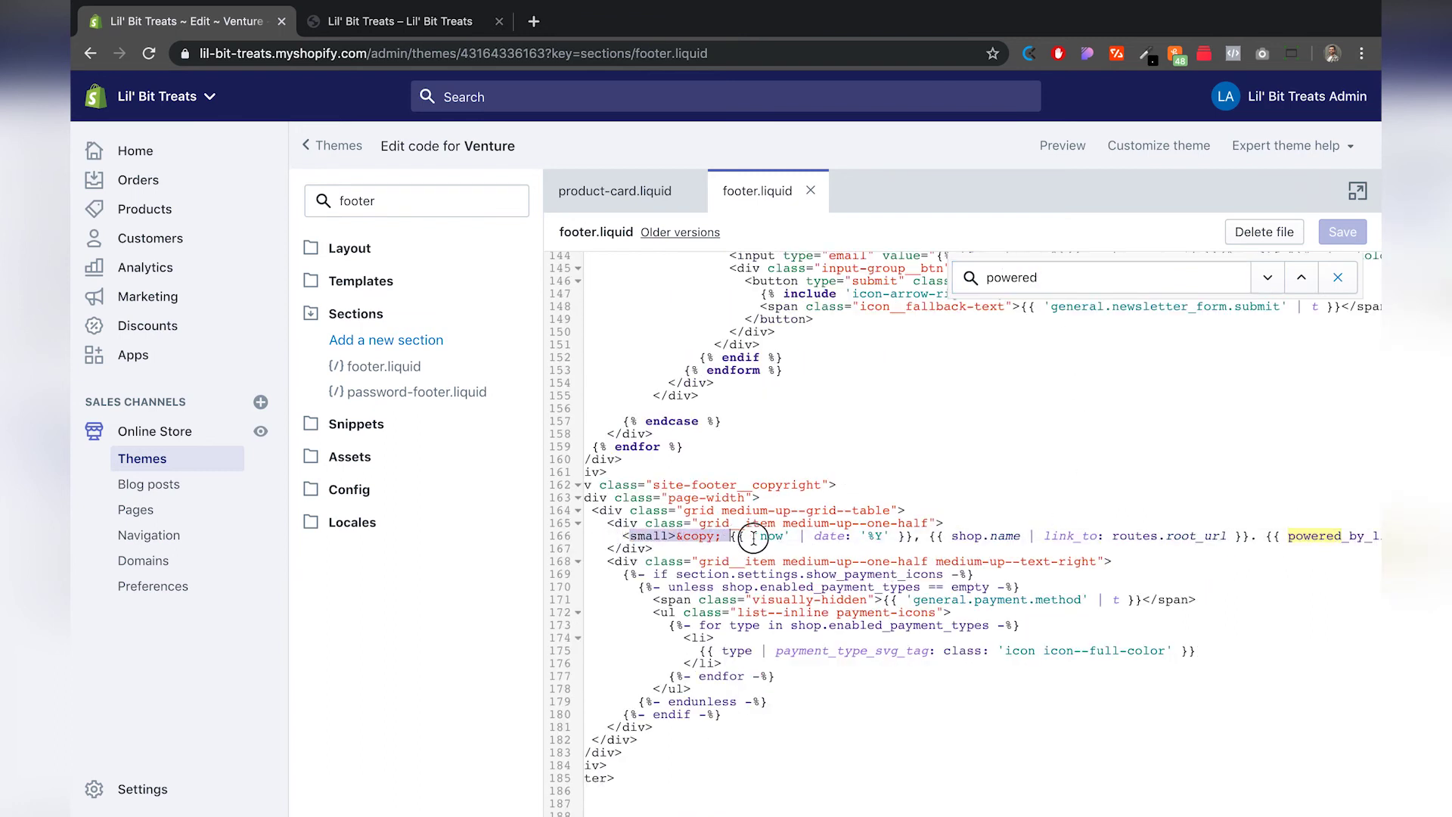
pyautogui.click(997, 534)
pyautogui.hscroll(5, 998, 539)
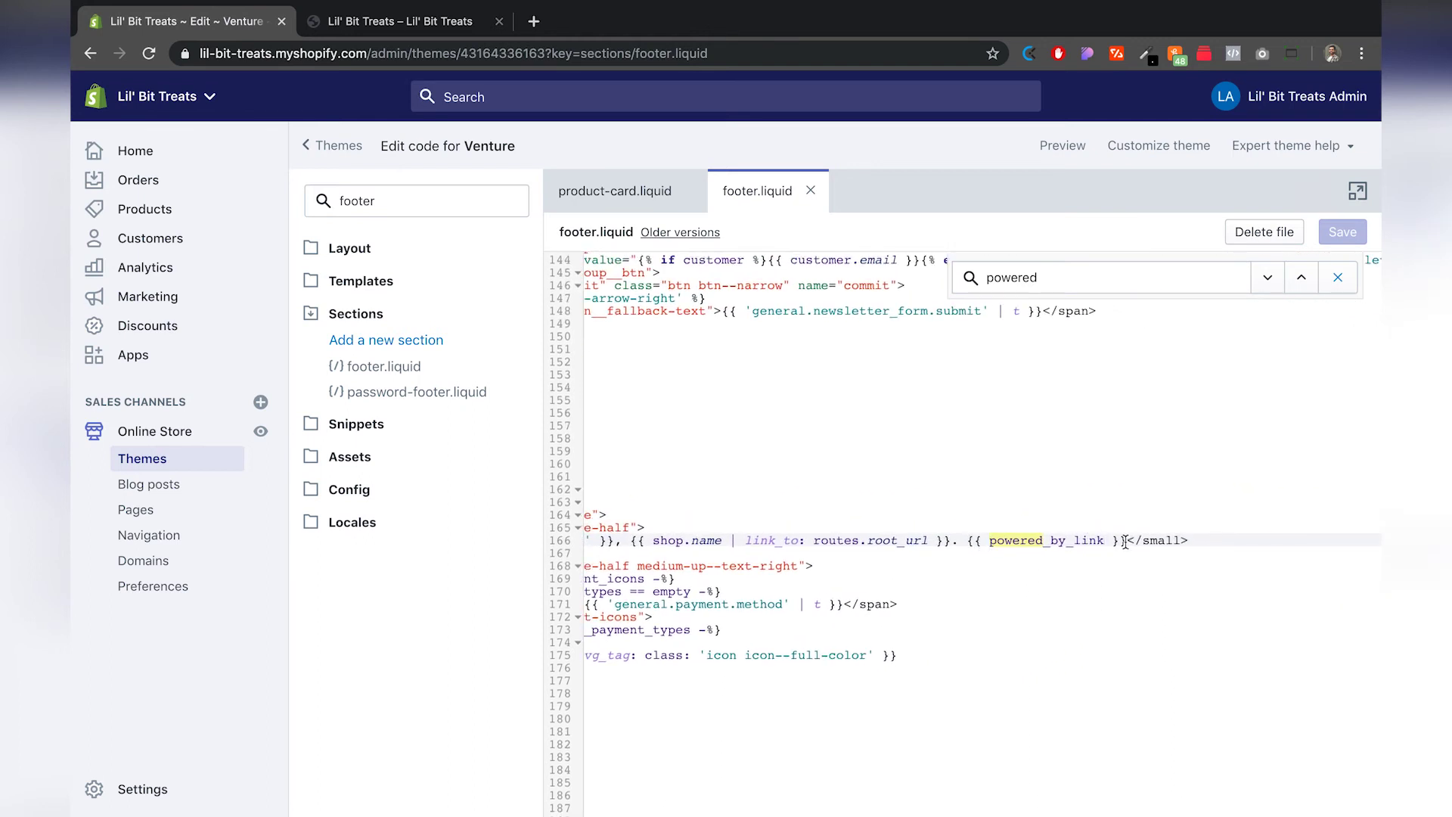
pyautogui.moveTo(1125, 540); pyautogui.dragTo(1085, 540)
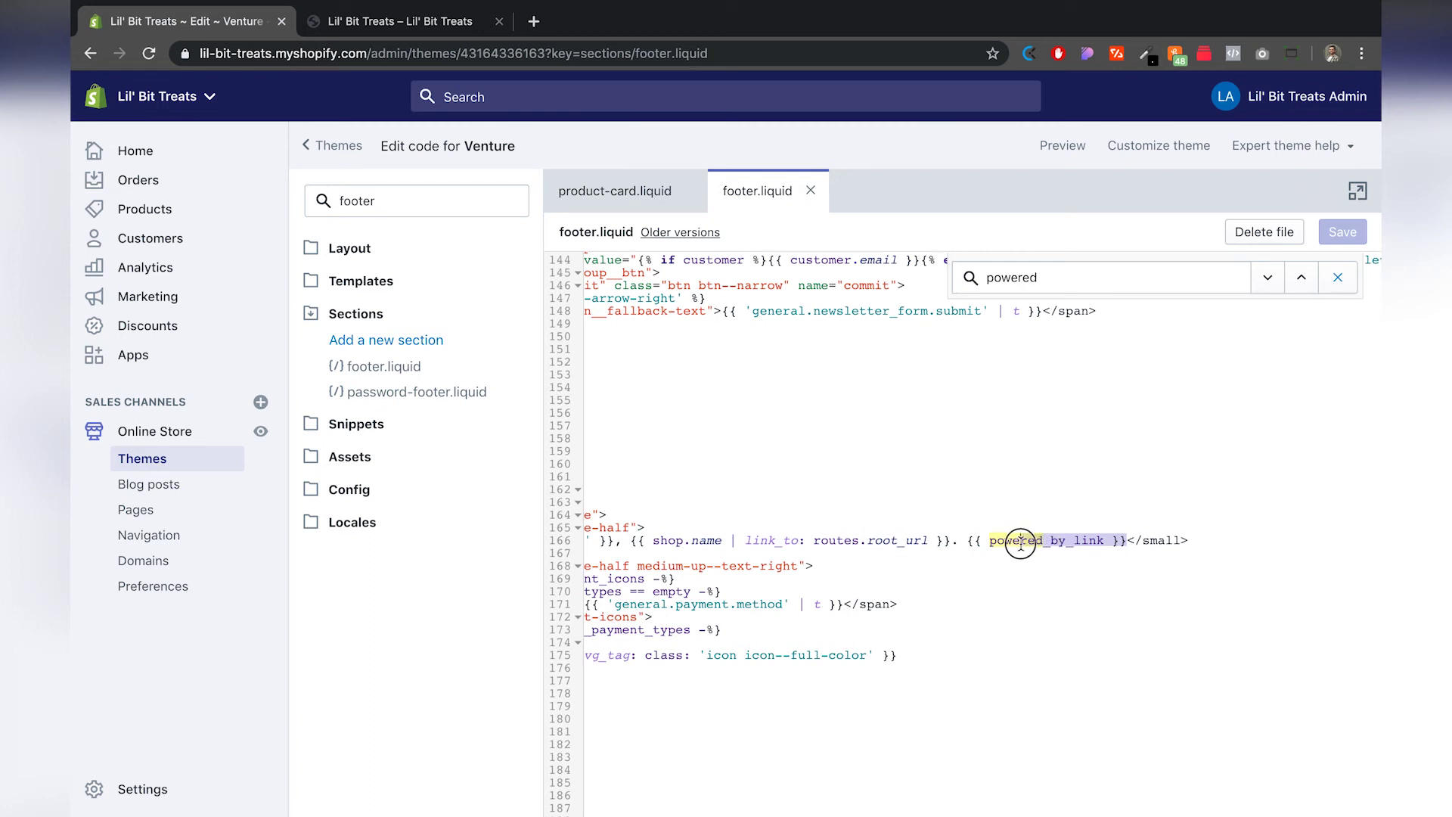
pyautogui.moveTo(981, 545); pyautogui.dragTo(815, 545)
pyautogui.moveTo(727, 544); pyautogui.dragTo(1220, 539)
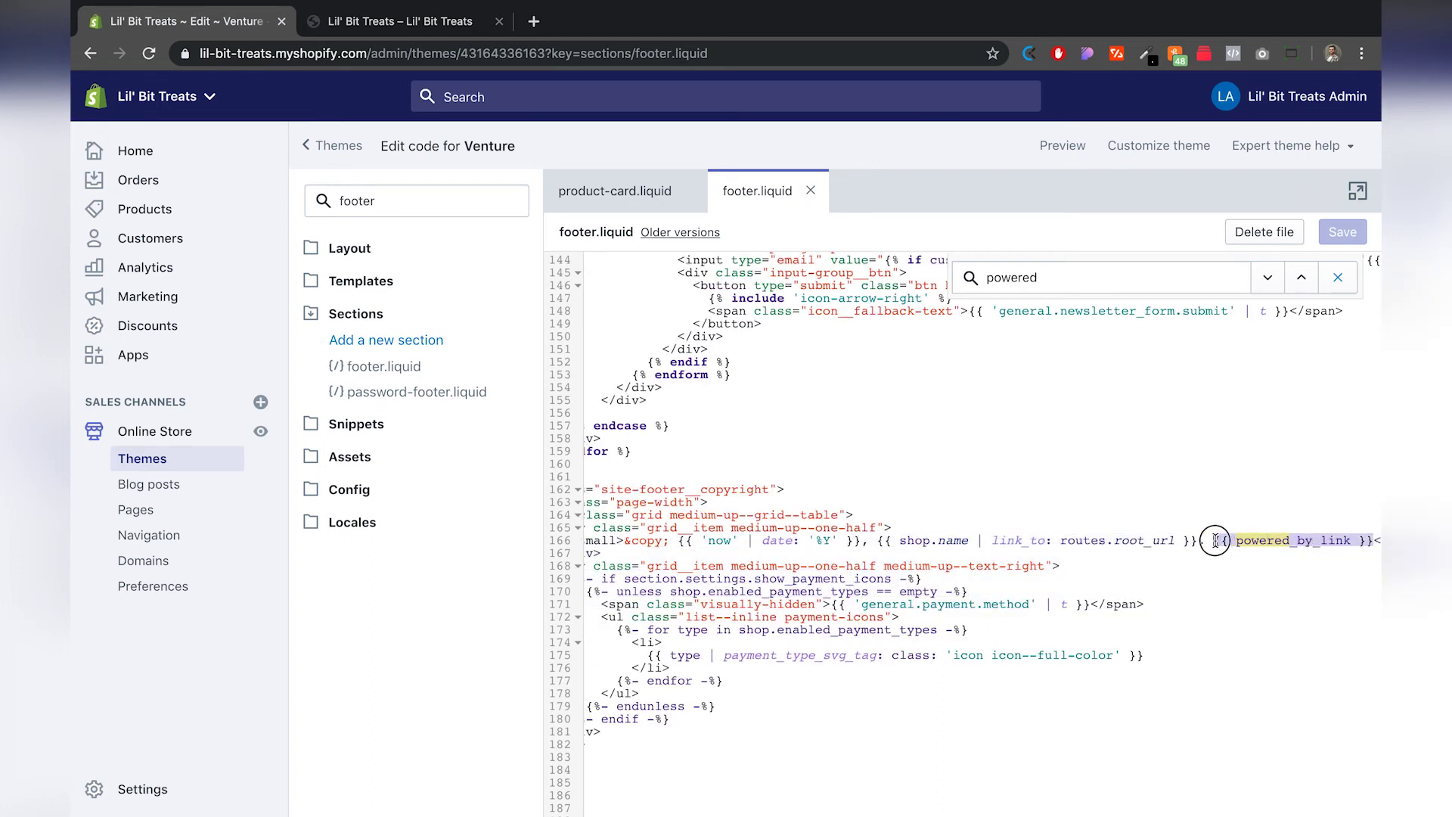
pyautogui.hscroll(5, 1215, 509)
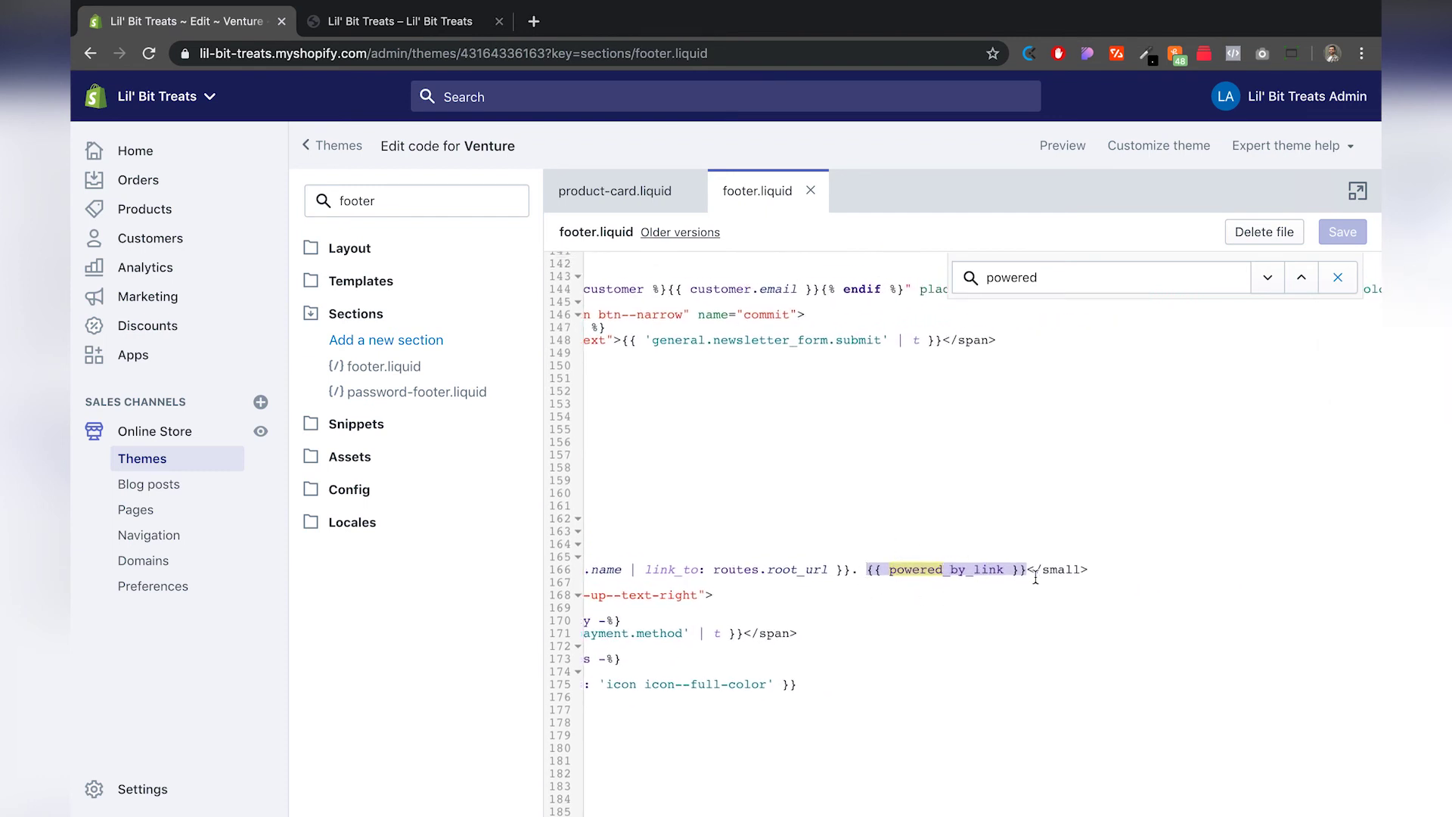
pyautogui.press('BackSpace')
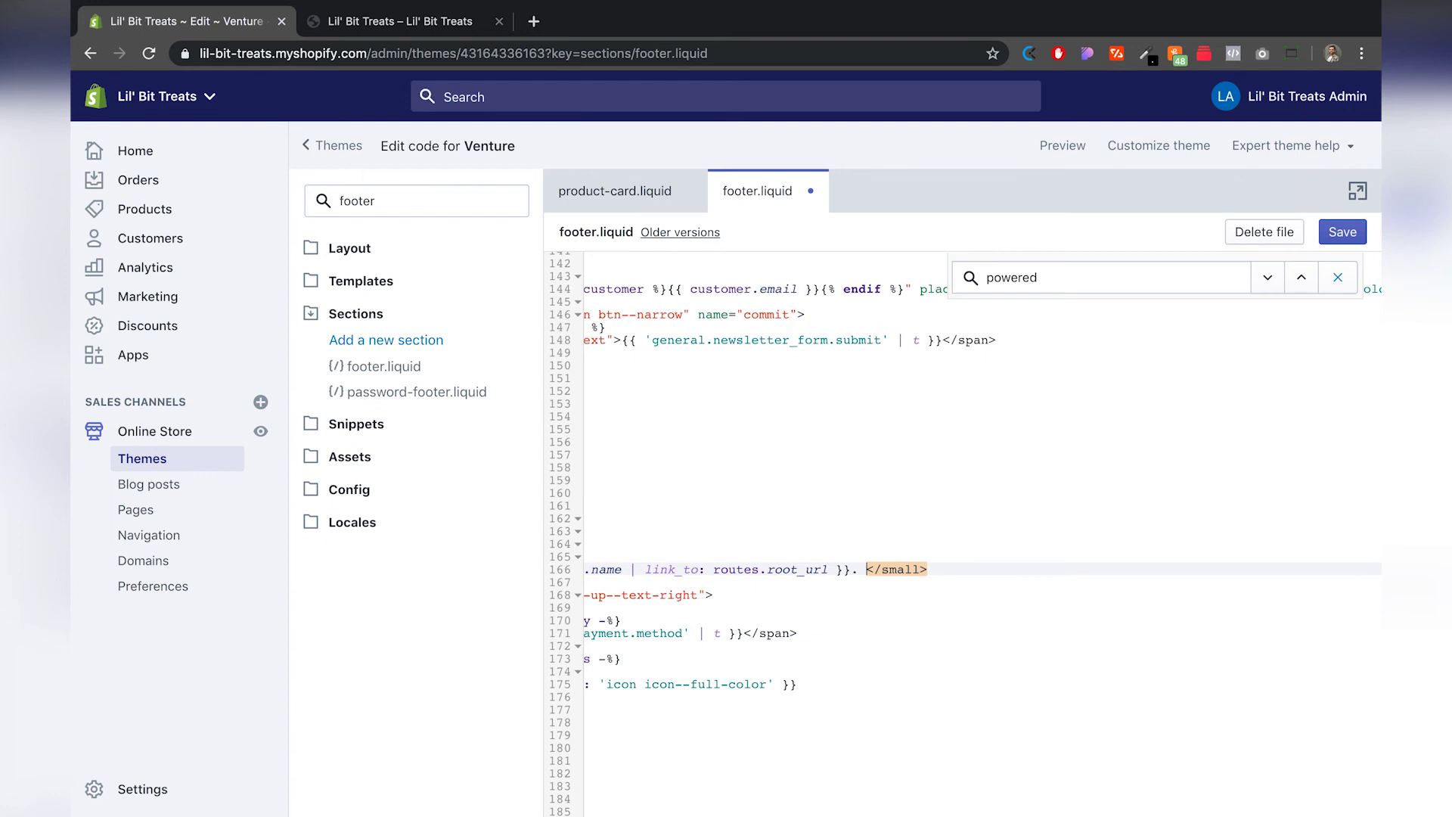
# Save footer.liquid and close the footer.liquid and product-card.liquid tabs.
pyautogui.click(1343, 234)
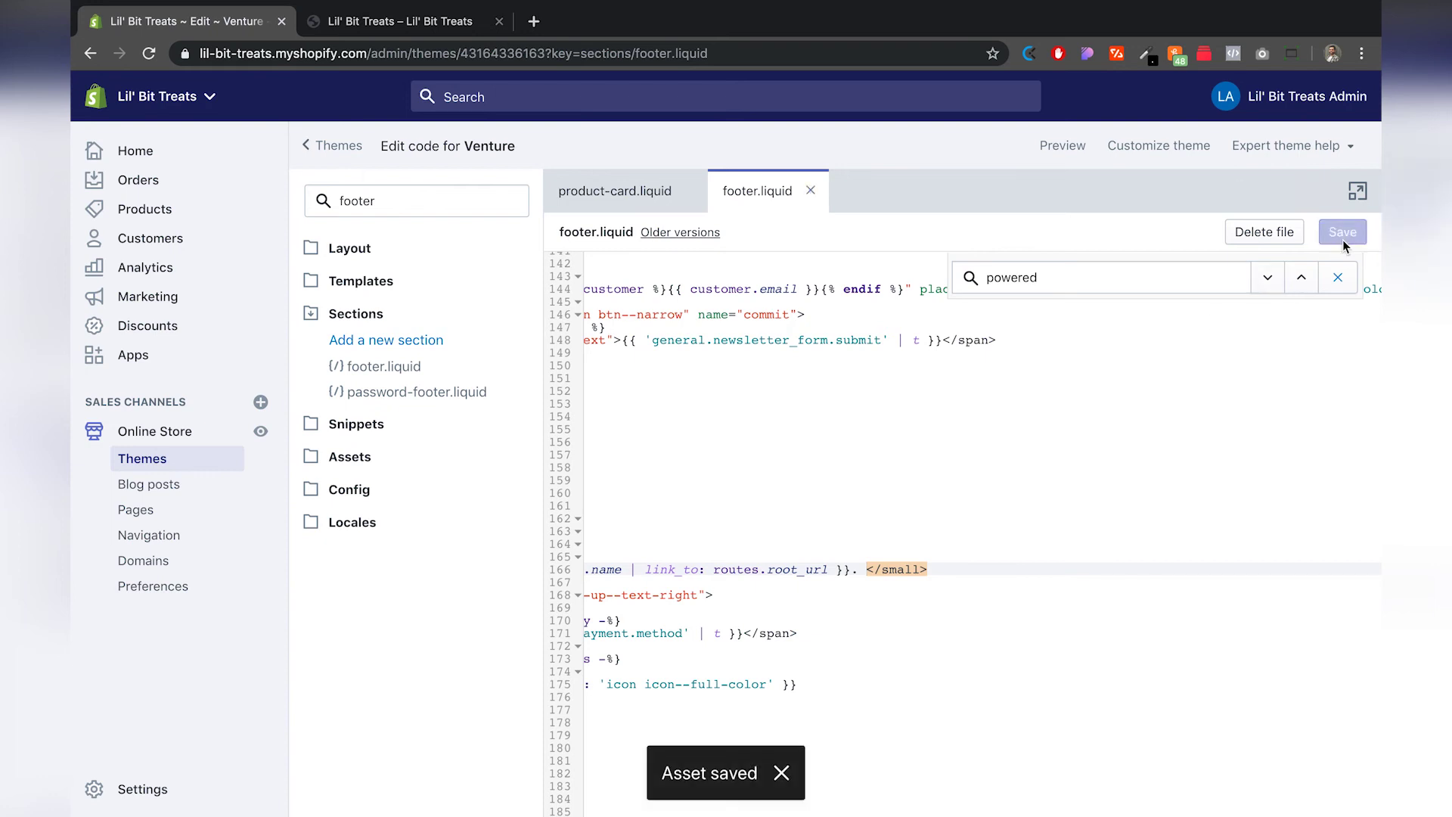
pyautogui.click(811, 191)
pyautogui.click(691, 192)
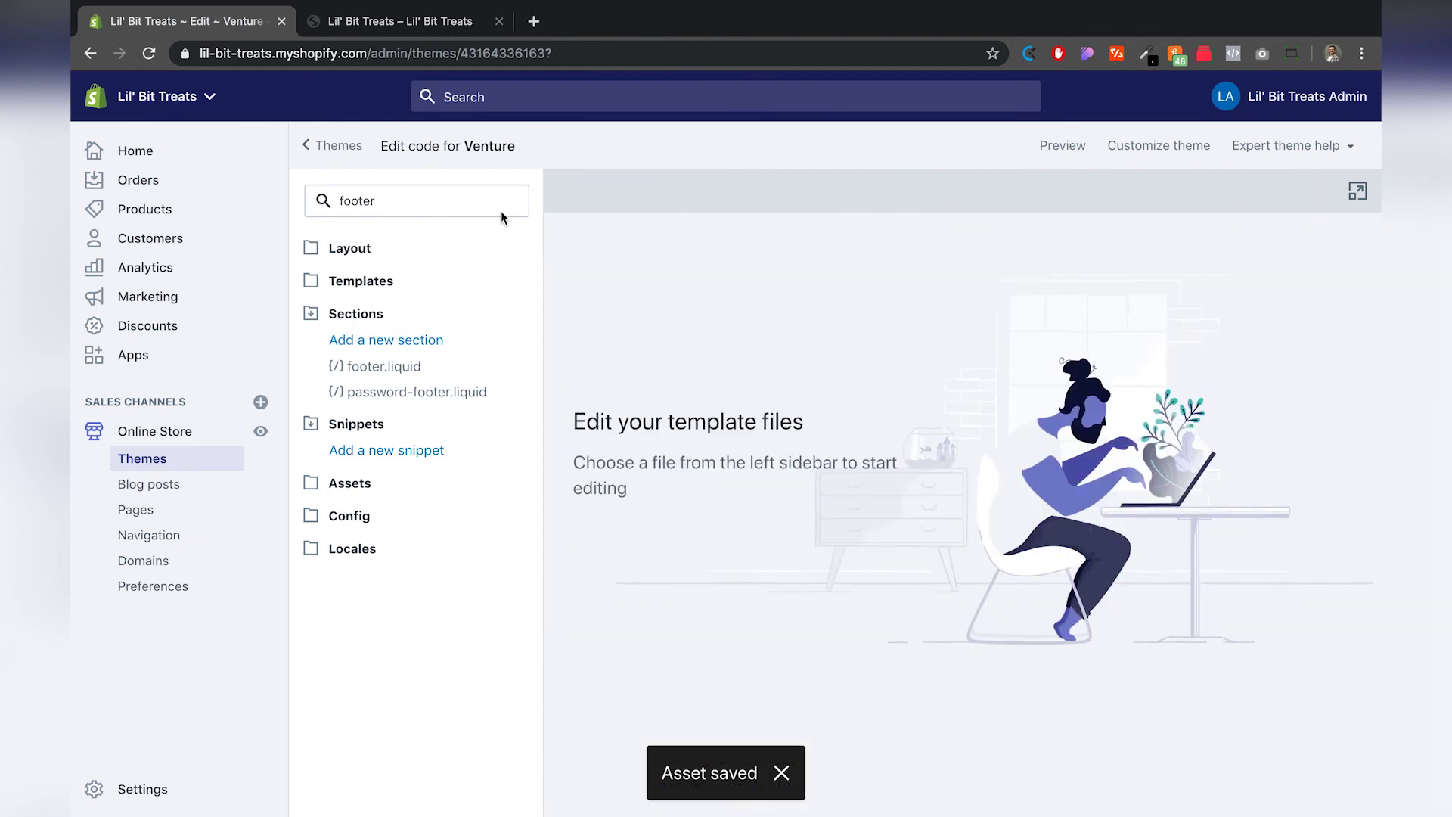
# Return to admin Home, then check the storefront footer shows only © 2019, Lil' Bit Treats.
pyautogui.click(146, 157)
pyautogui.click(393, 24)
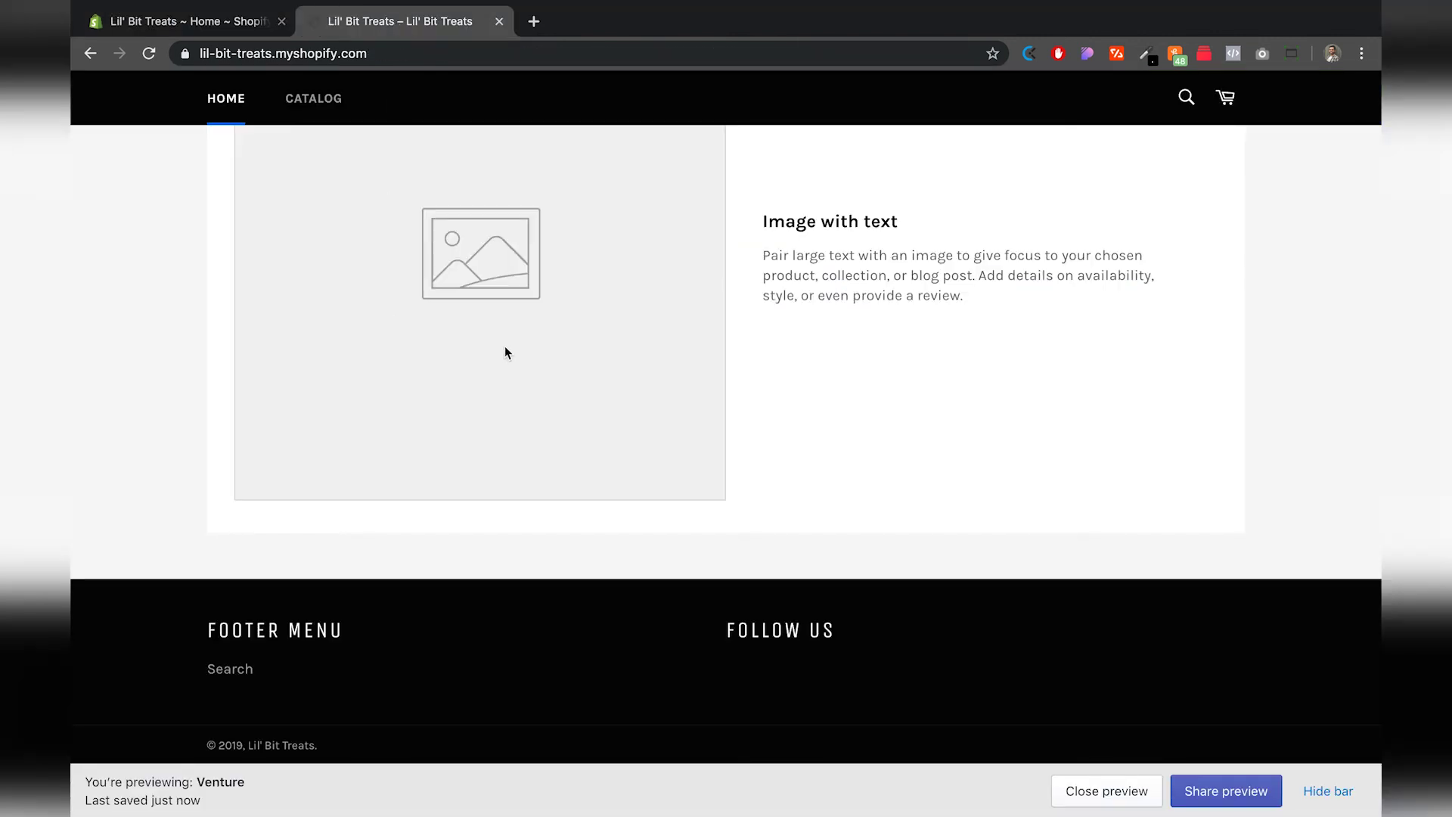